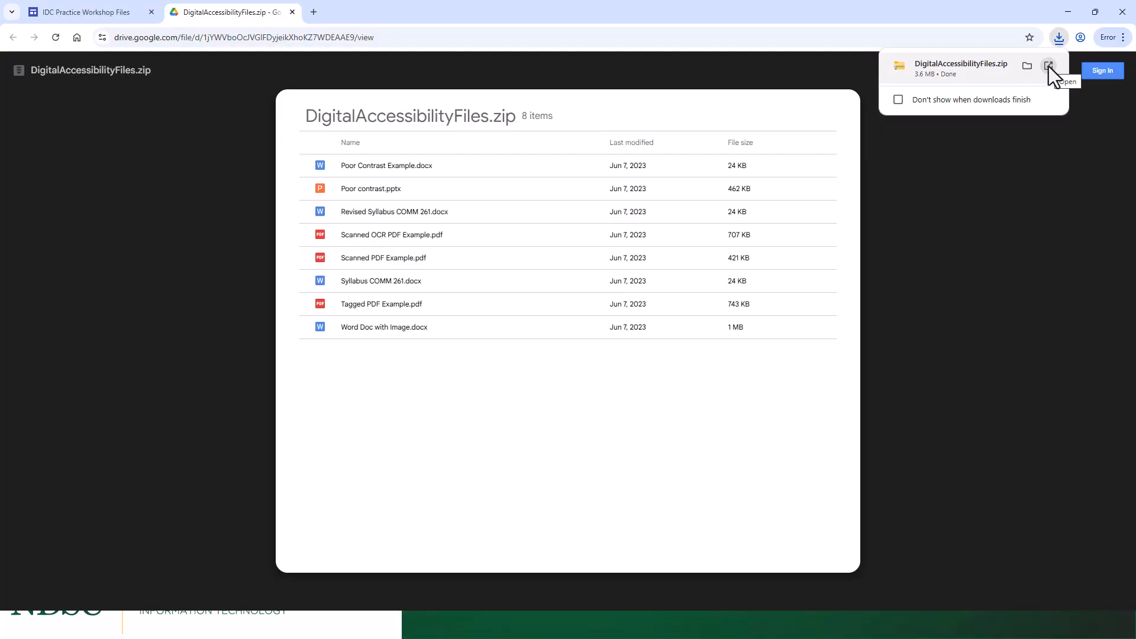
# Step: Open the downloaded DigitalAccessibilityFiles.zip and extract all its files to the DigitalAccessibilityFiles folder in Downloads
pyautogui.click(1048, 66)
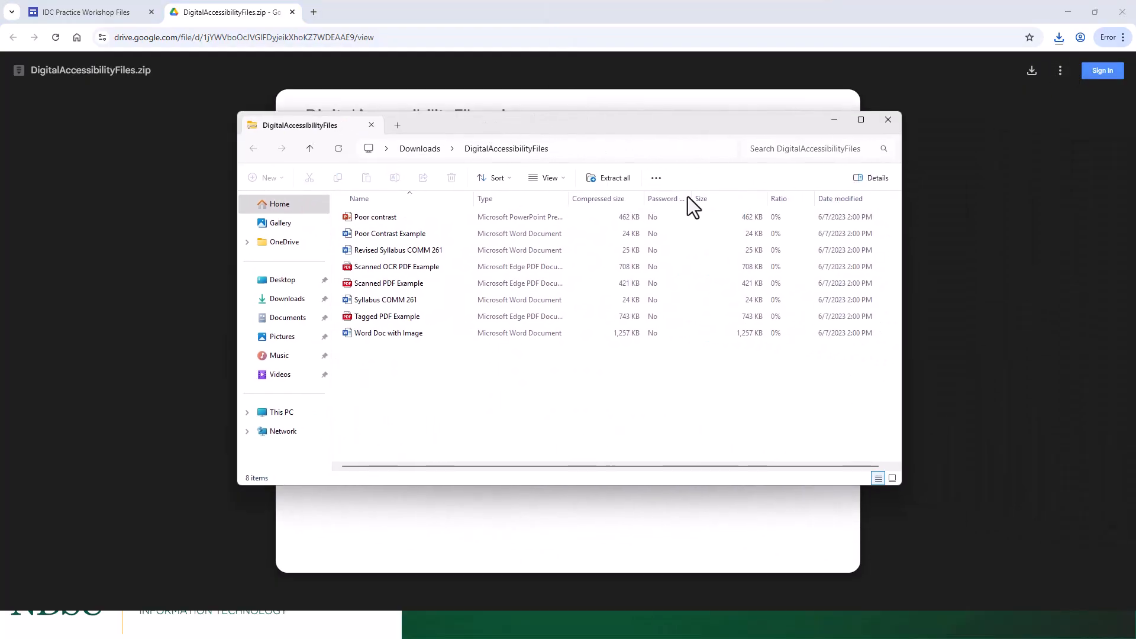
pyautogui.click(599, 174)
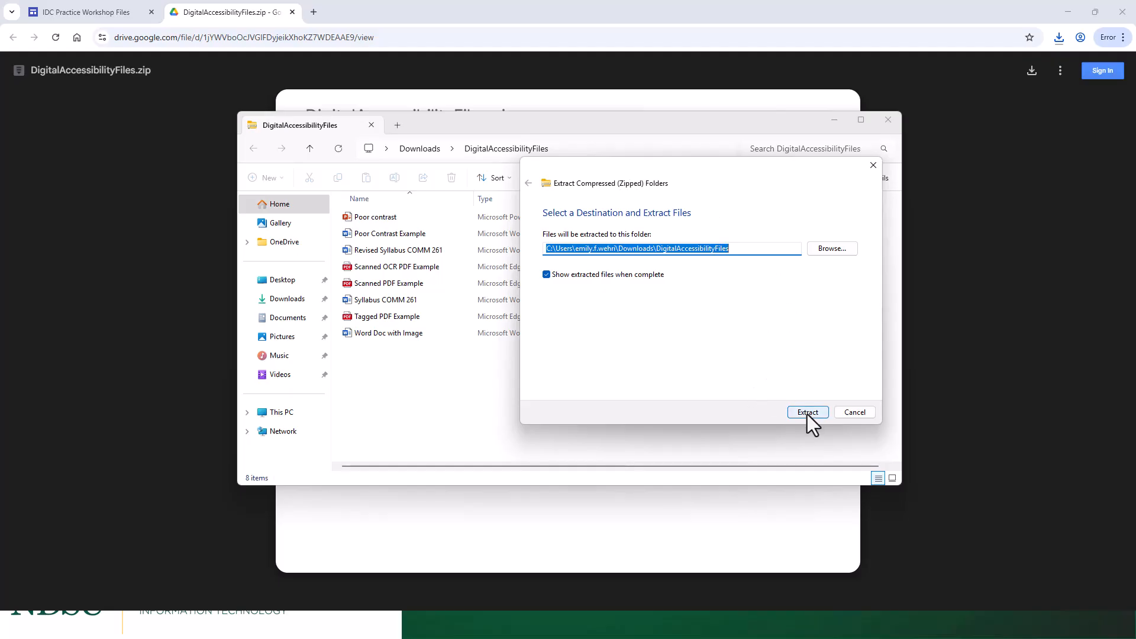
pyautogui.click(808, 413)
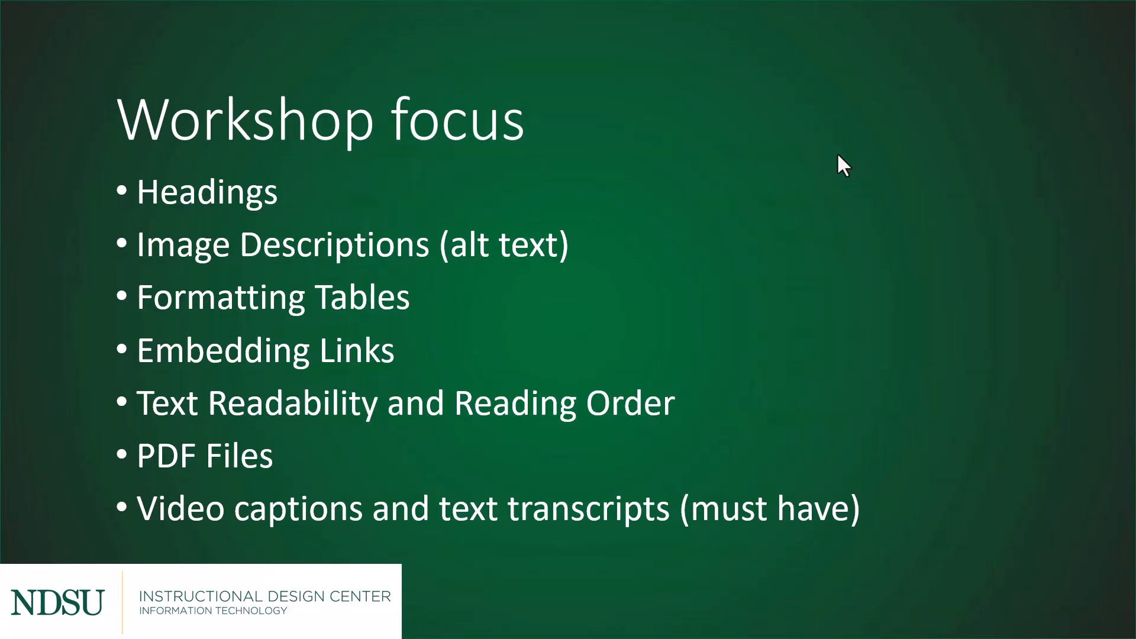
pyautogui.click(838, 165)
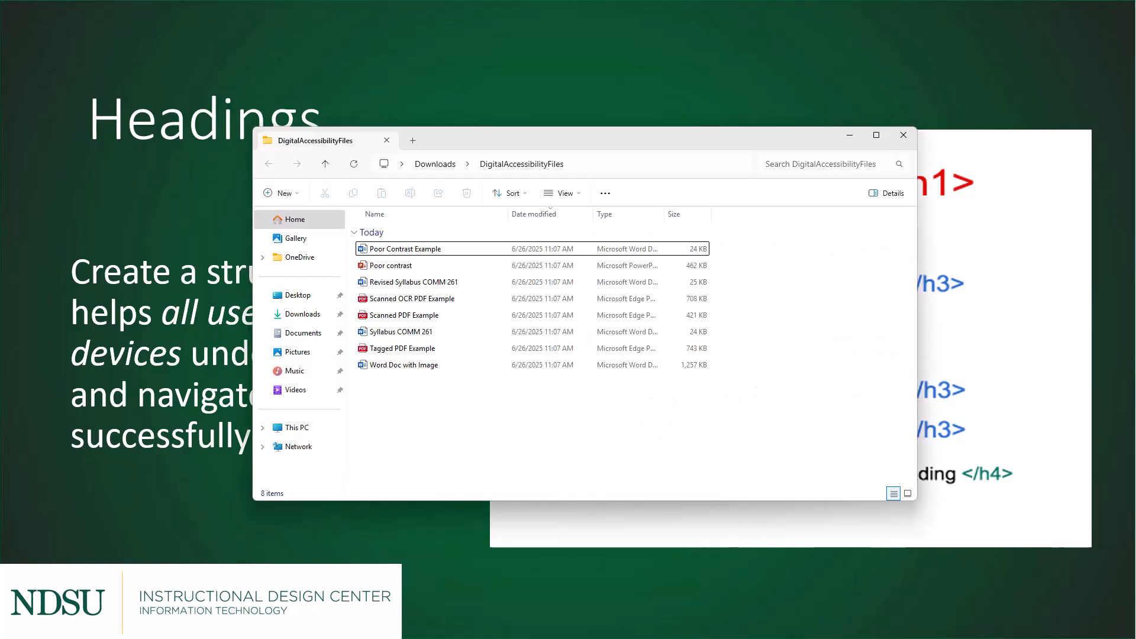
# Step: Open the Syllabus COMM 261 document from the extracted folder in Word and enable editing
pyautogui.click(437, 333)
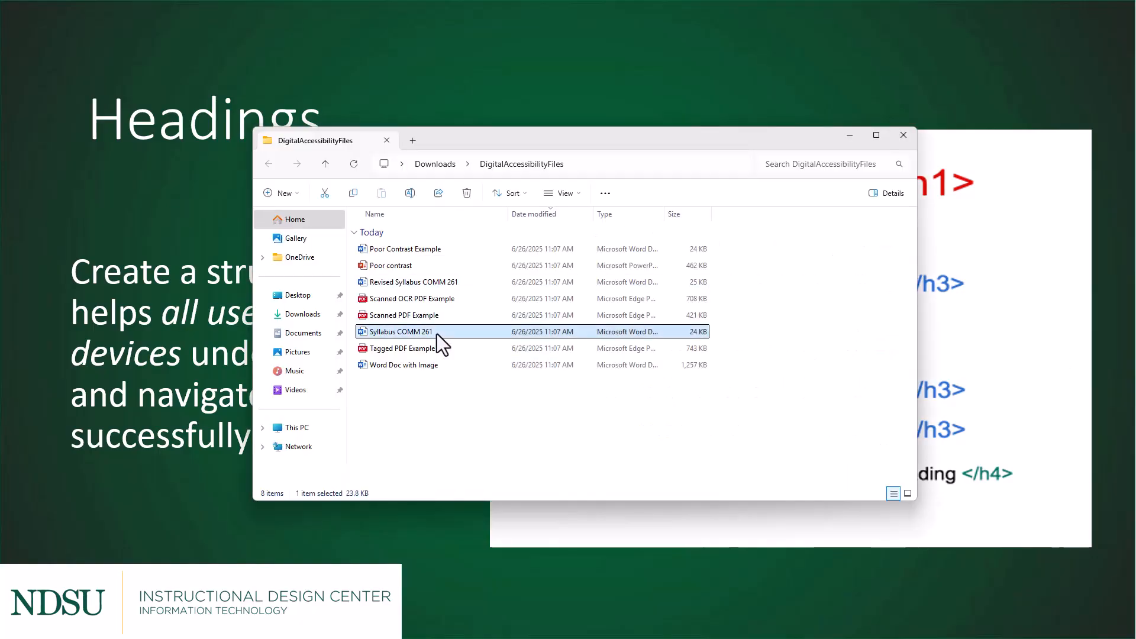
pyautogui.doubleClick(437, 333)
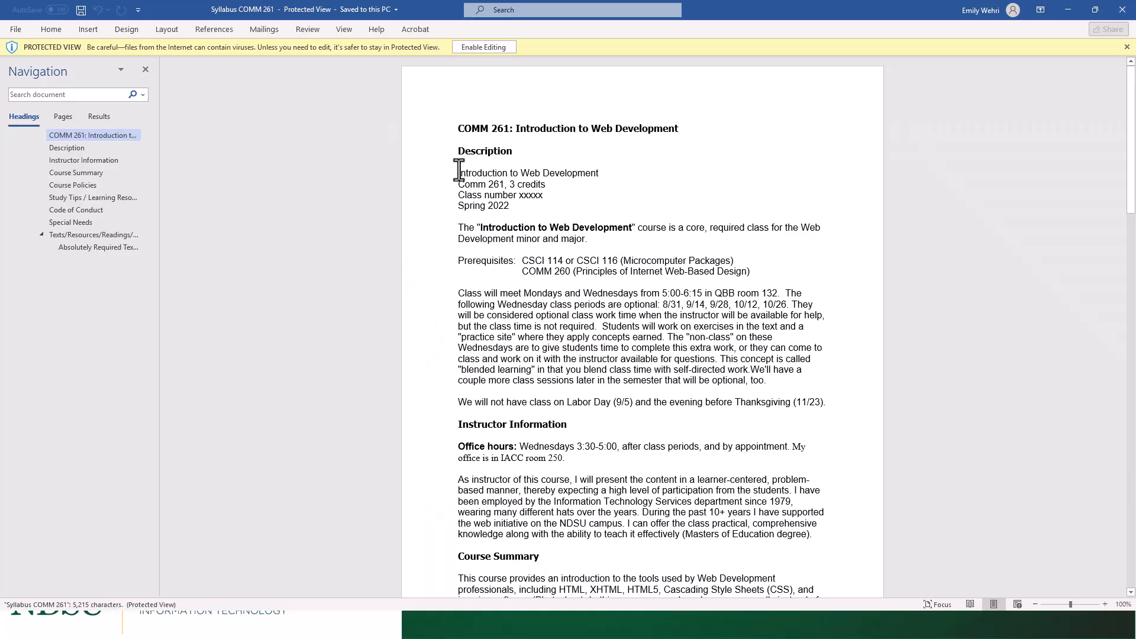
pyautogui.click(490, 46)
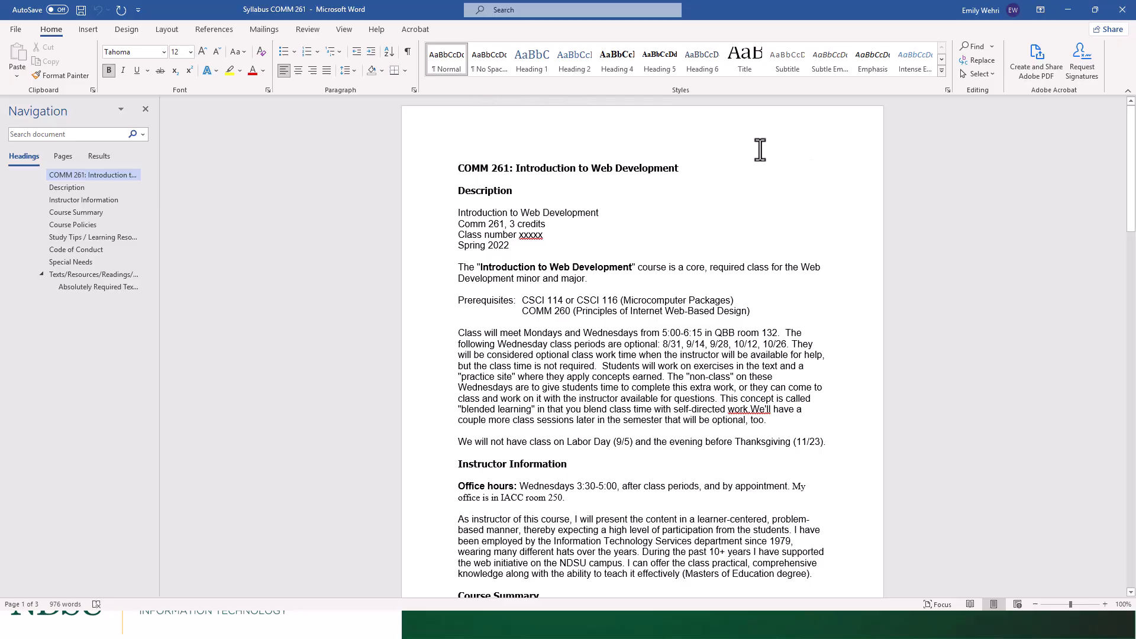
# Step: Apply the Heading 1 style to the title "COMM 261: Introduction to Web Development" and format it in black Algerian at size 14
pyautogui.moveTo(618, 173); pyautogui.dragTo(458, 174)
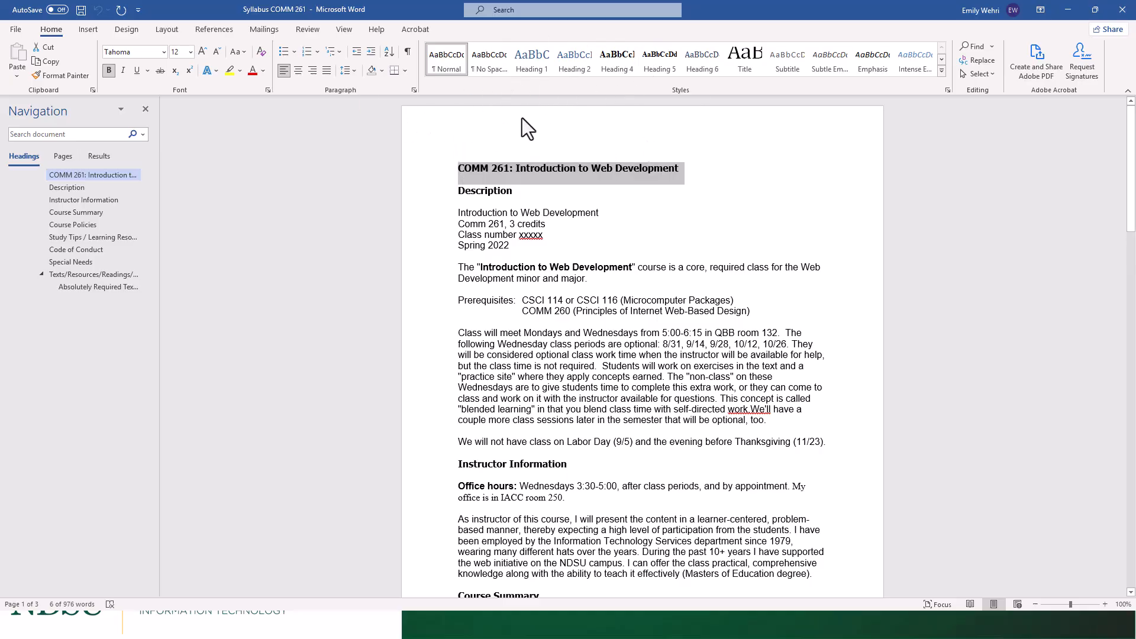
pyautogui.click(535, 69)
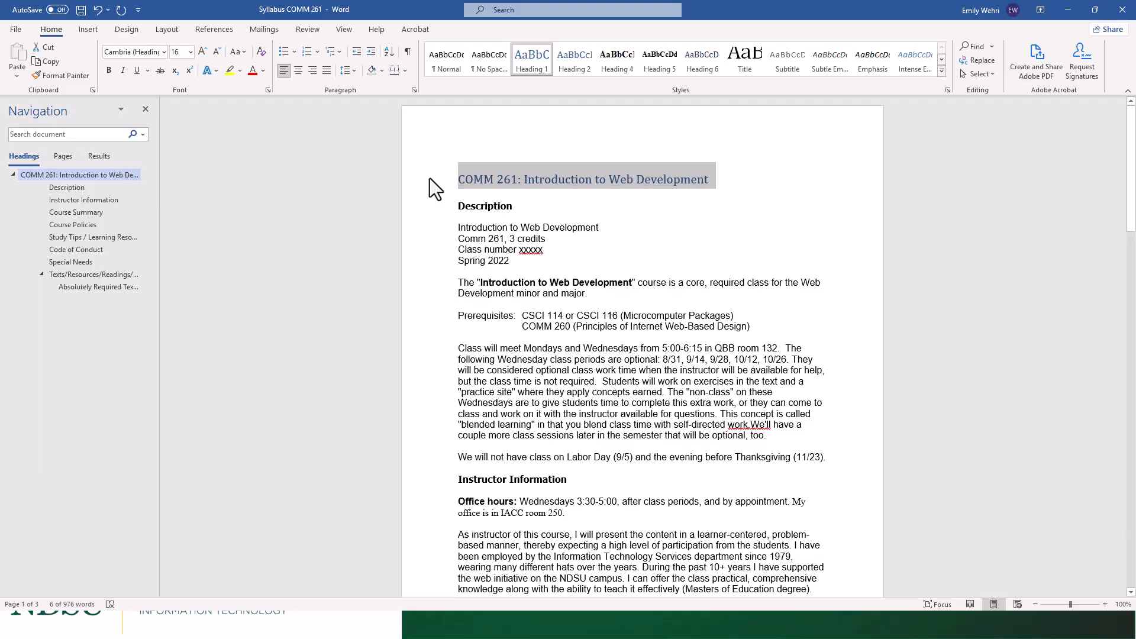
pyautogui.click(163, 54)
pyautogui.click(157, 103)
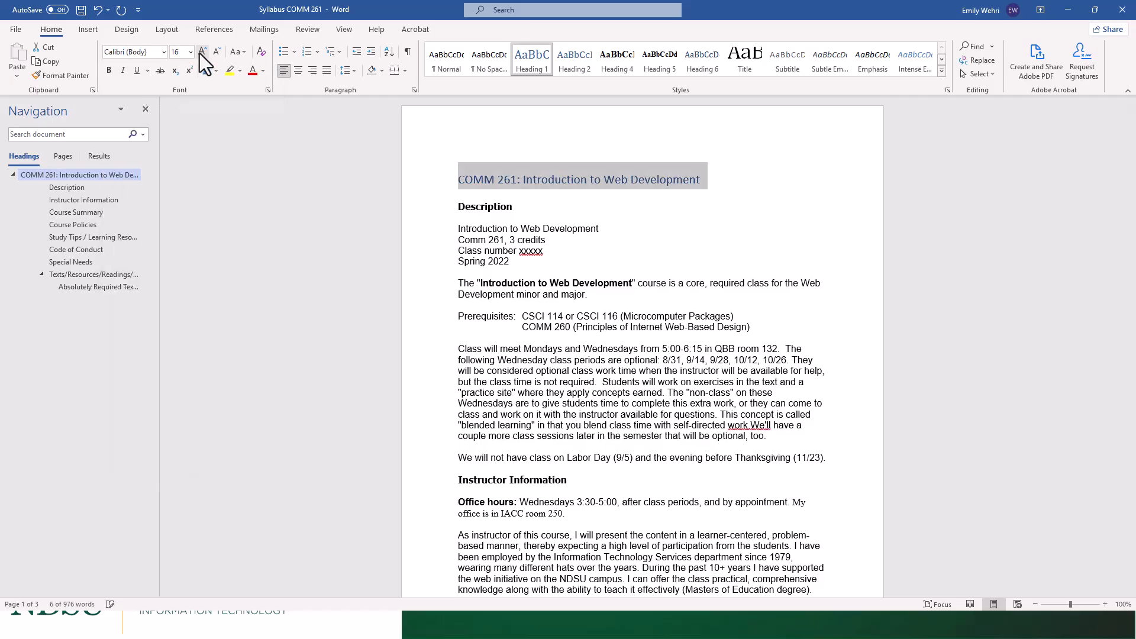
pyautogui.click(164, 55)
pyautogui.click(165, 150)
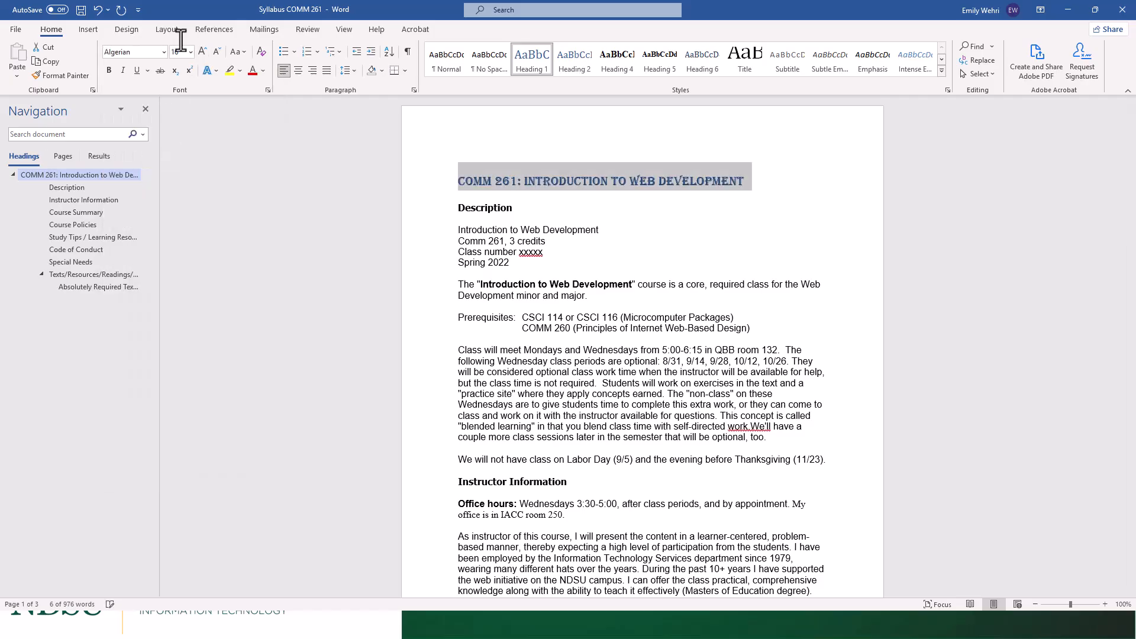
pyautogui.click(216, 52)
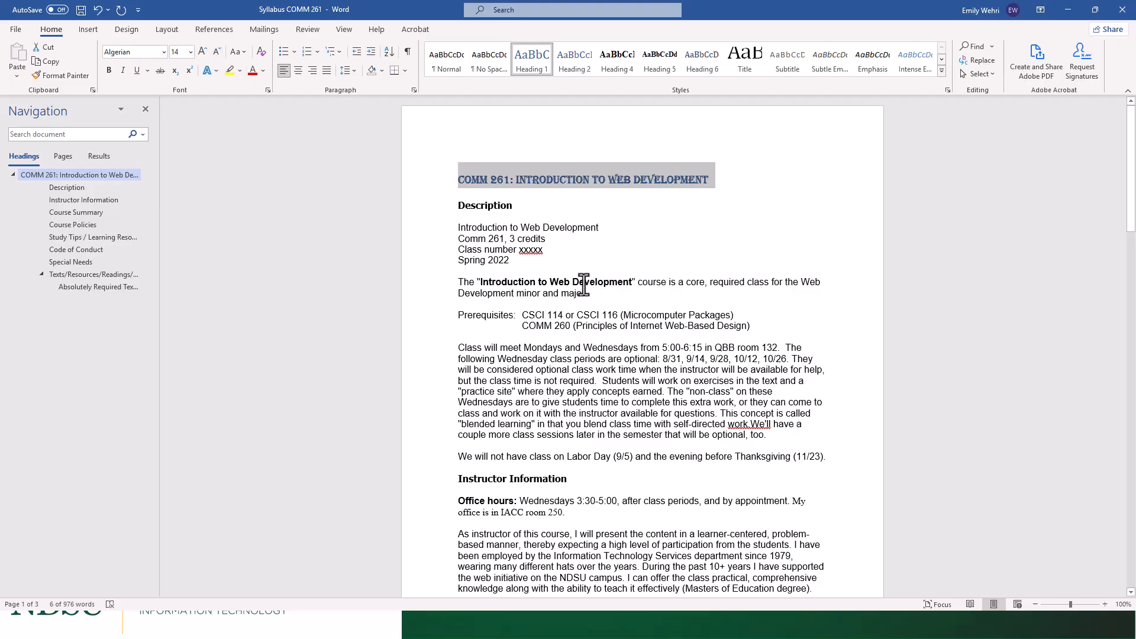
pyautogui.click(263, 71)
pyautogui.click(278, 87)
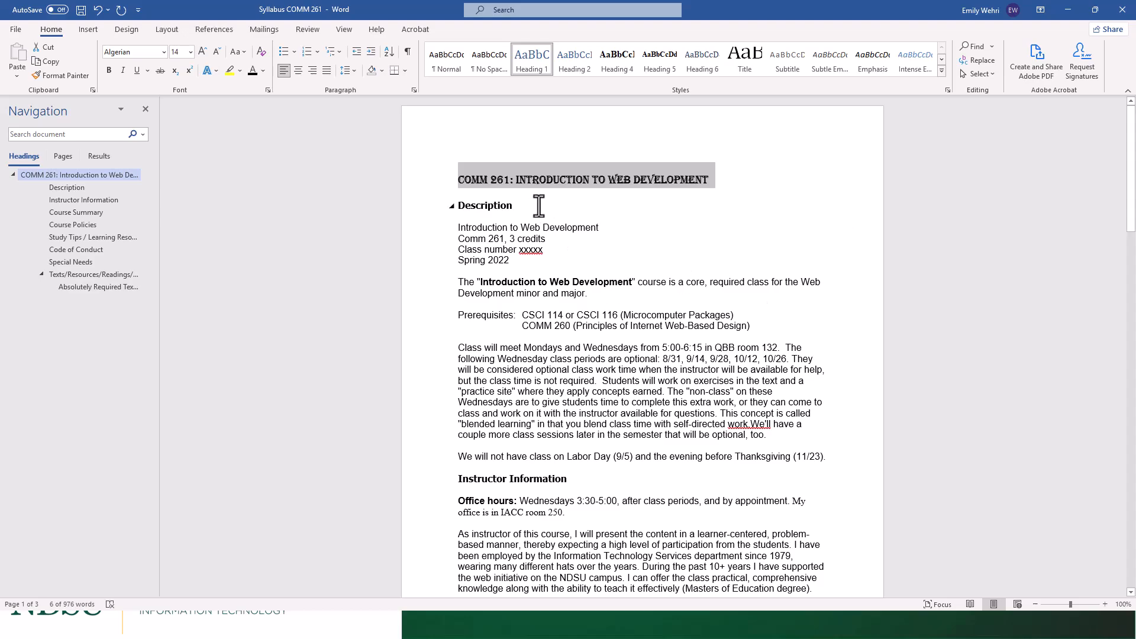
# Step: Apply the Heading 2 style to the "Description" line below the title
pyautogui.moveTo(539, 205); pyautogui.dragTo(453, 203)
pyautogui.click(569, 62)
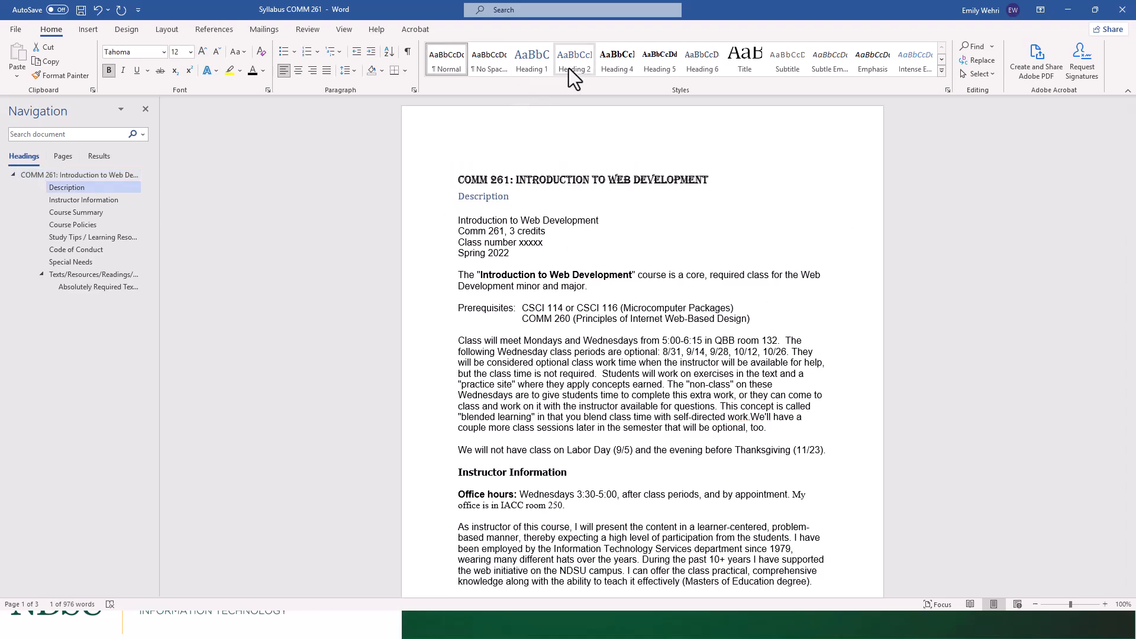
pyautogui.click(569, 68)
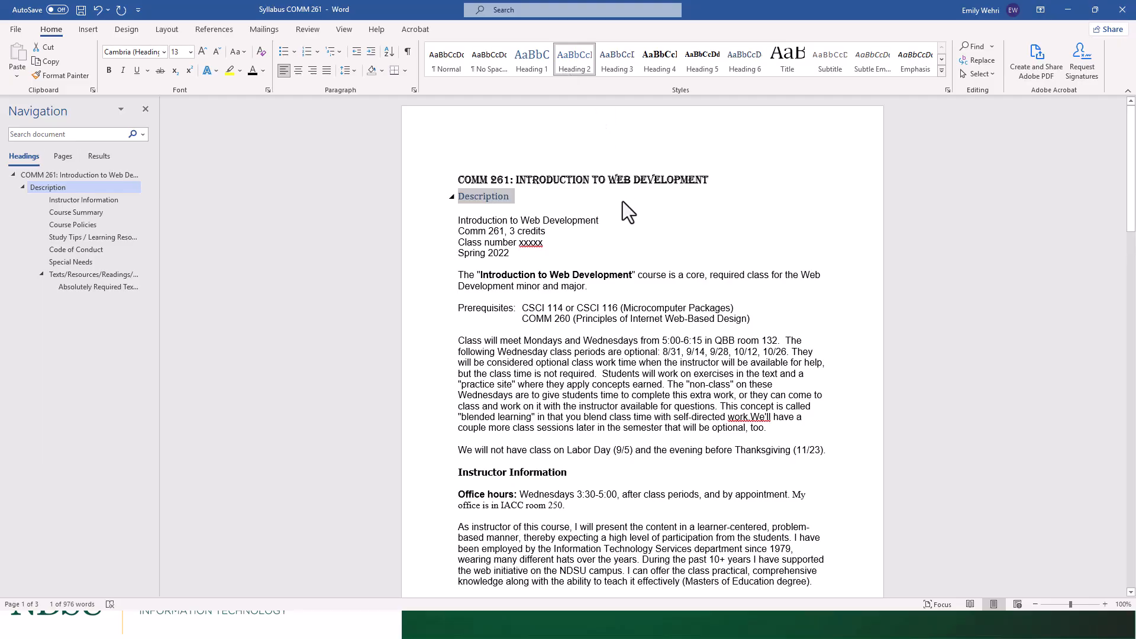
# Step: Apply the Heading 3 style to the "Supplies:" line on the last page of the syllabus
pyautogui.scroll(-1, 627, 258)
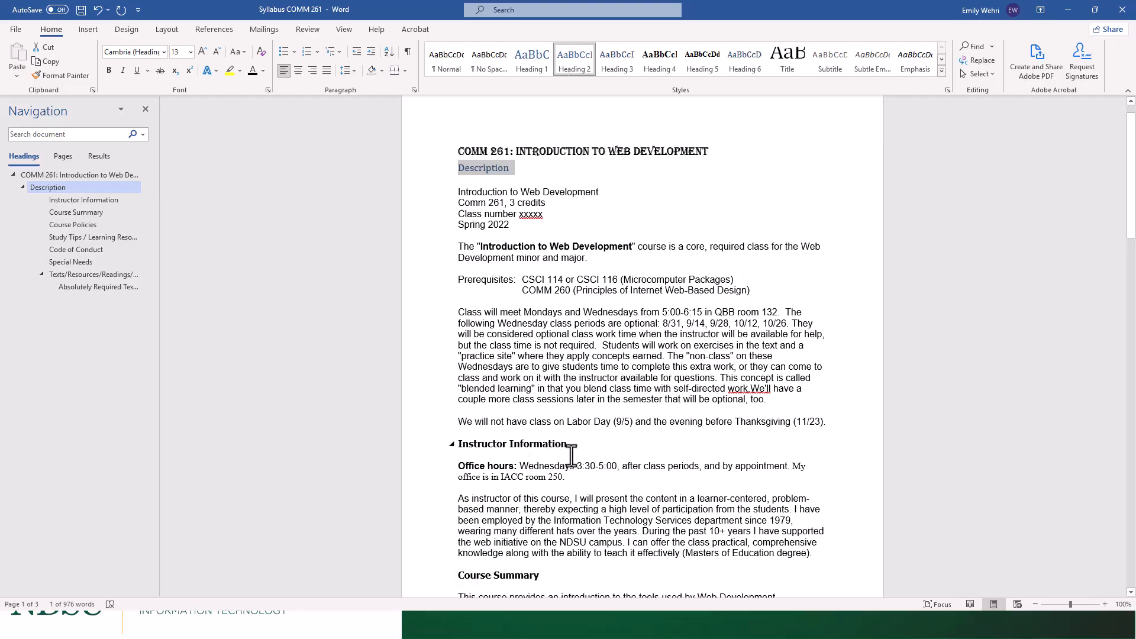
pyautogui.scroll(-2, 571, 444)
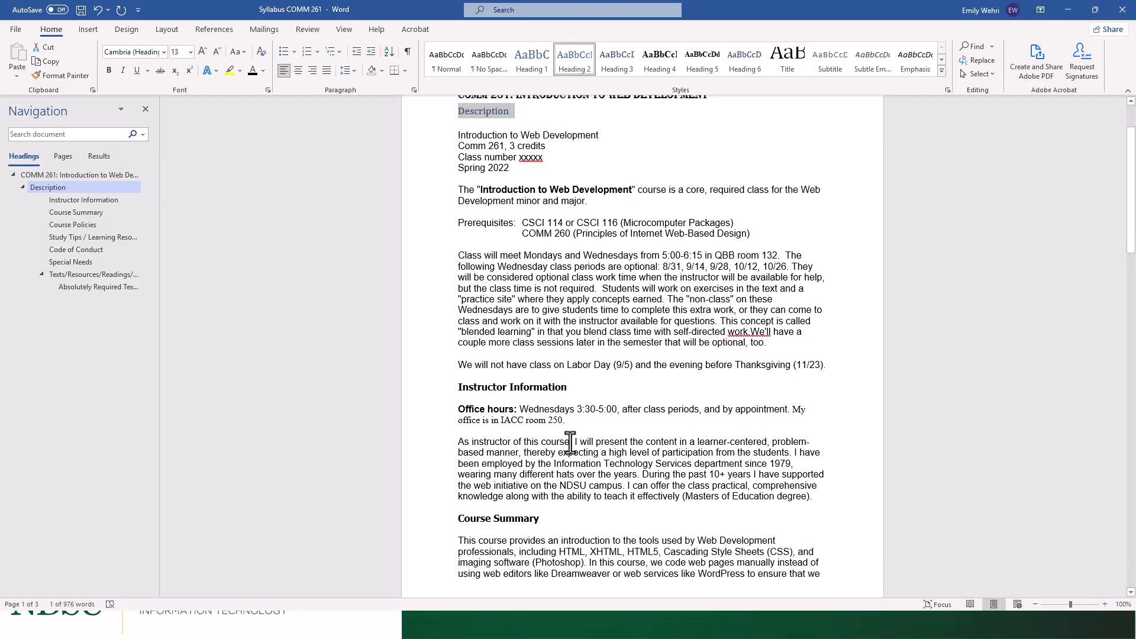
pyautogui.scroll(-11, 569, 442)
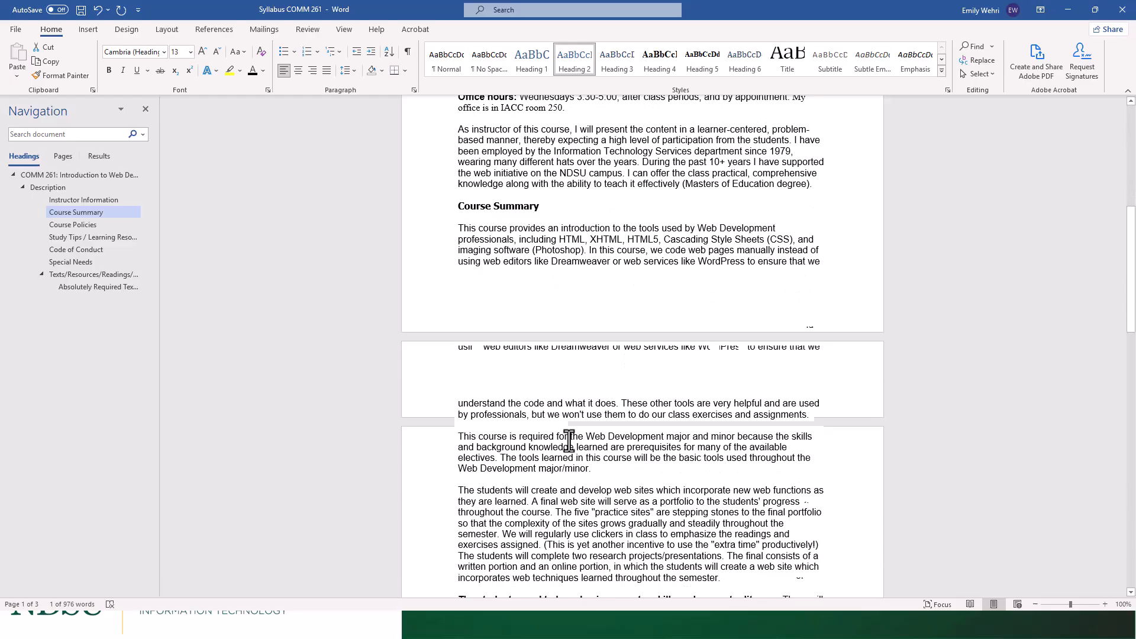
pyautogui.scroll(-4, 569, 442)
pyautogui.scroll(-7, 569, 441)
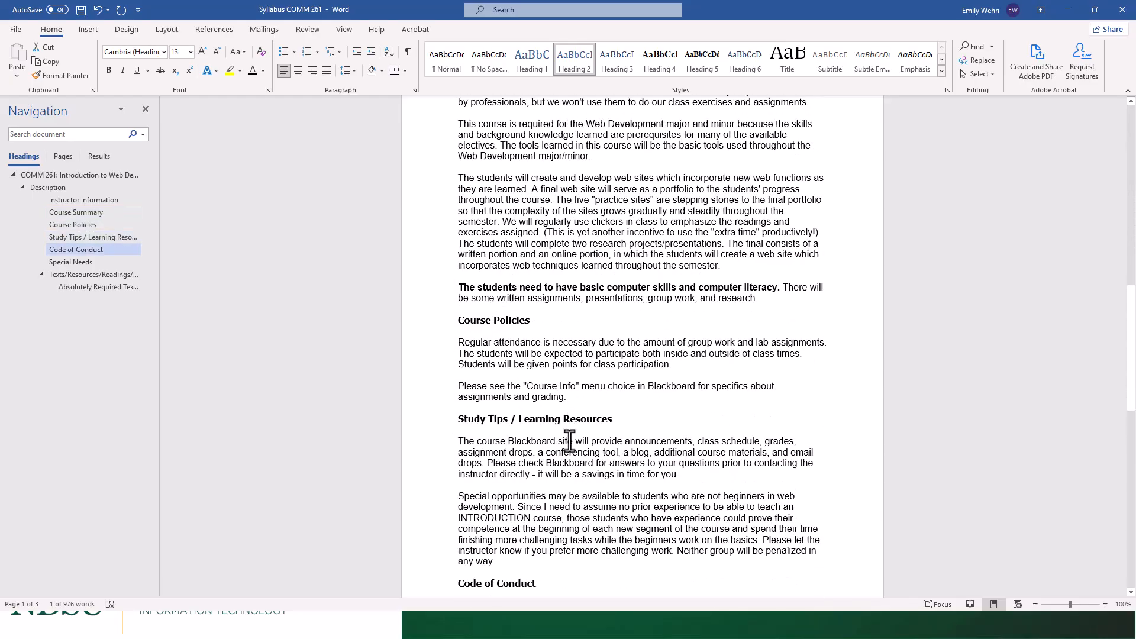
pyautogui.scroll(-3, 569, 442)
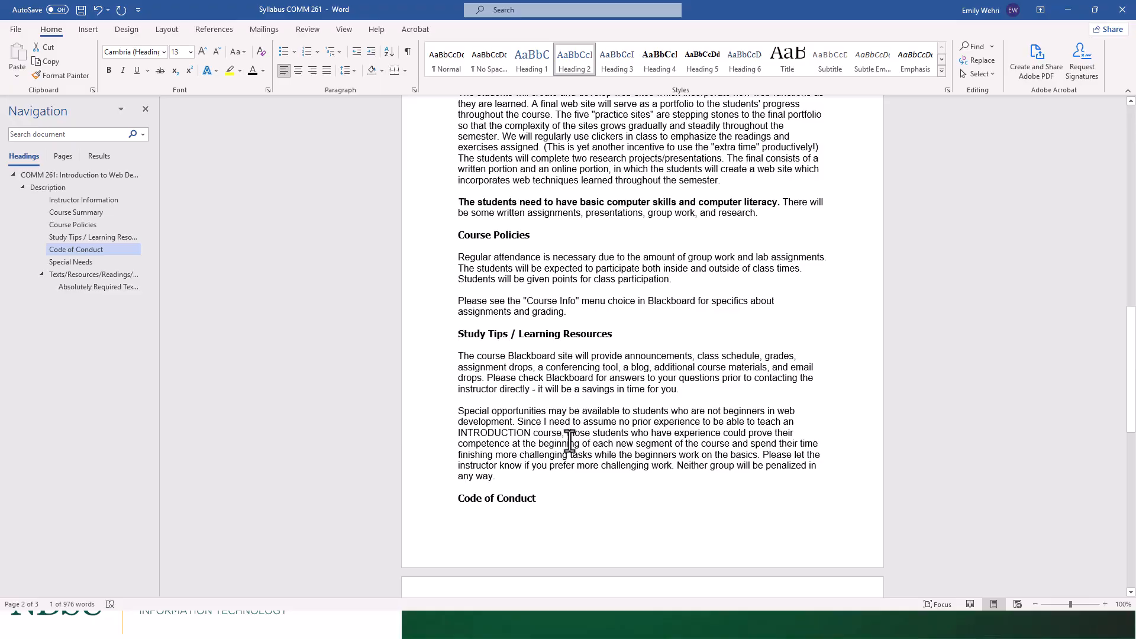
pyautogui.scroll(-7, 569, 442)
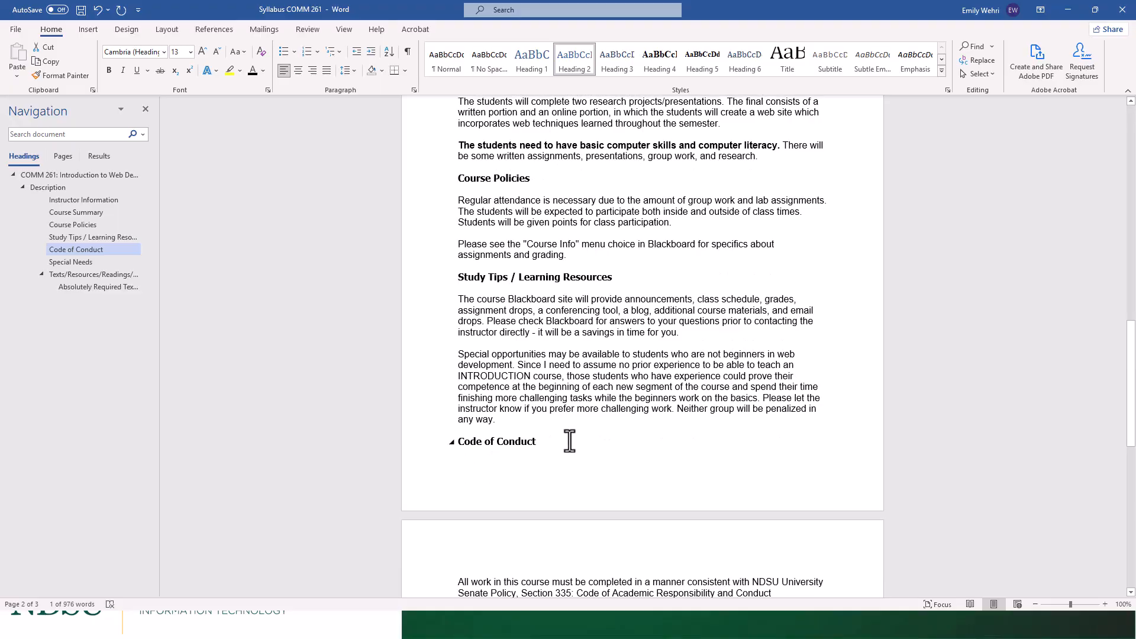
pyautogui.scroll(5, 570, 442)
pyautogui.scroll(-6, 570, 441)
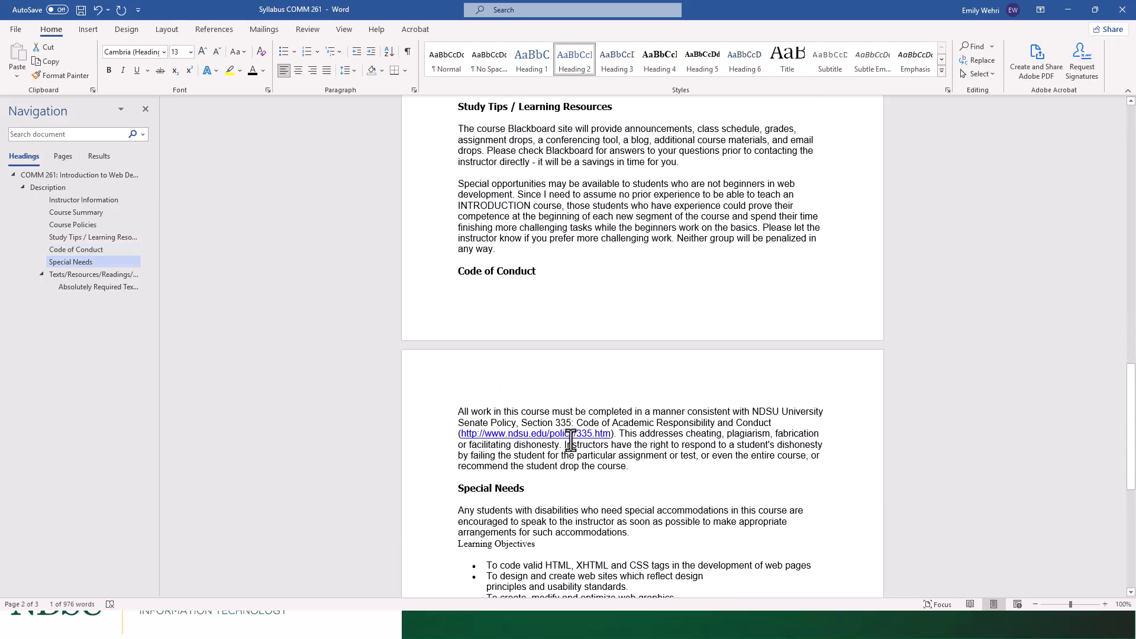
pyautogui.scroll(-8, 570, 438)
pyautogui.scroll(-1, 570, 430)
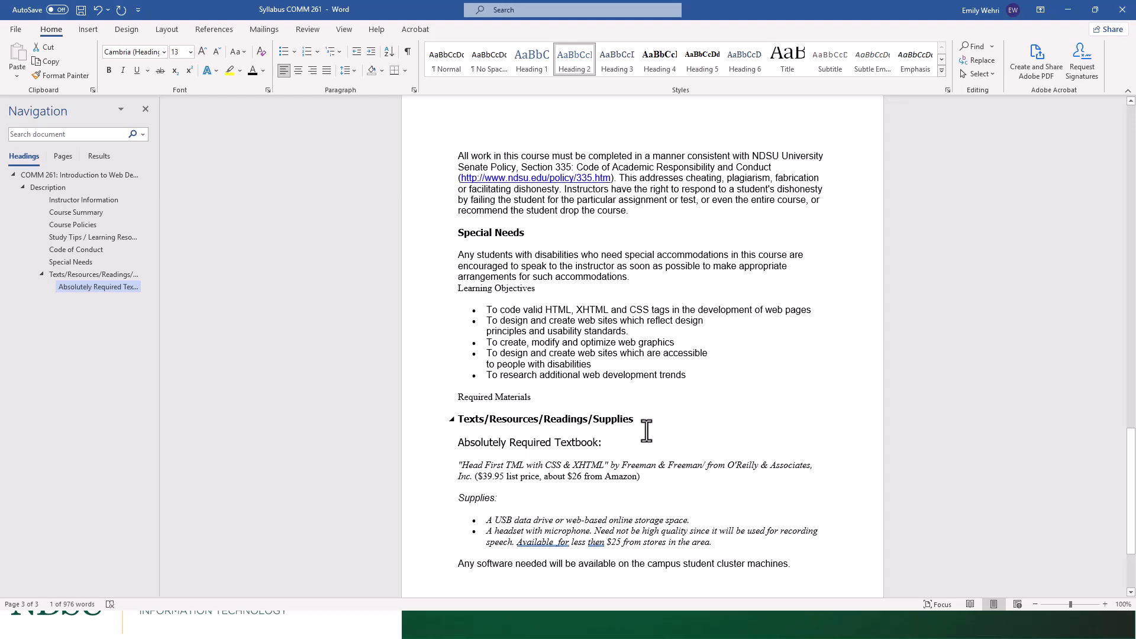
pyautogui.scroll(-2, 648, 429)
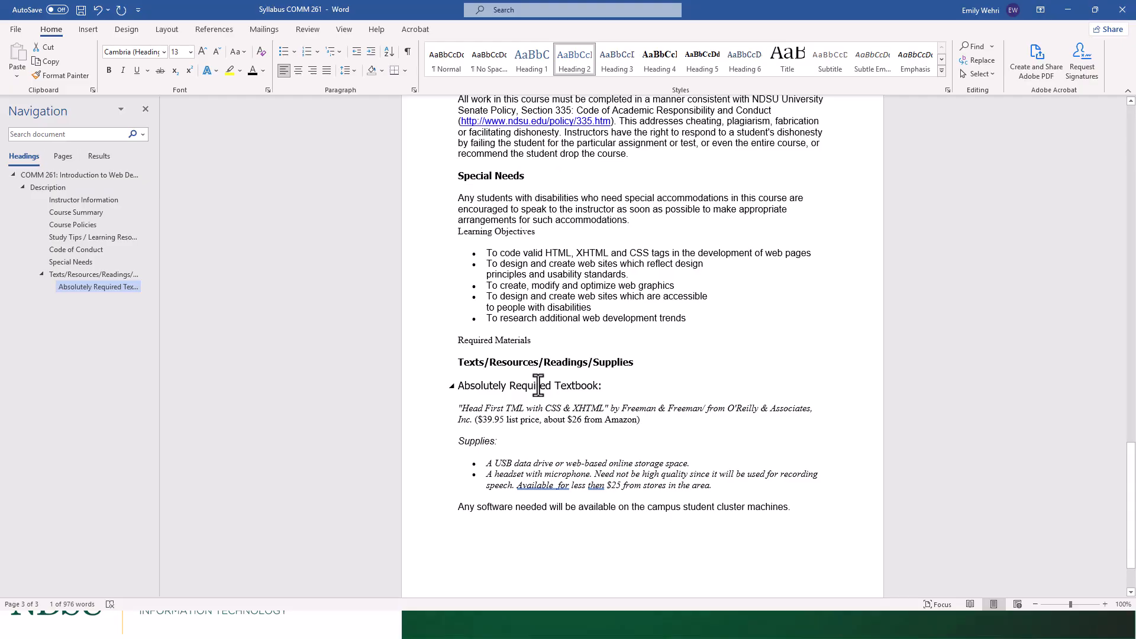
pyautogui.moveTo(524, 441); pyautogui.dragTo(431, 439)
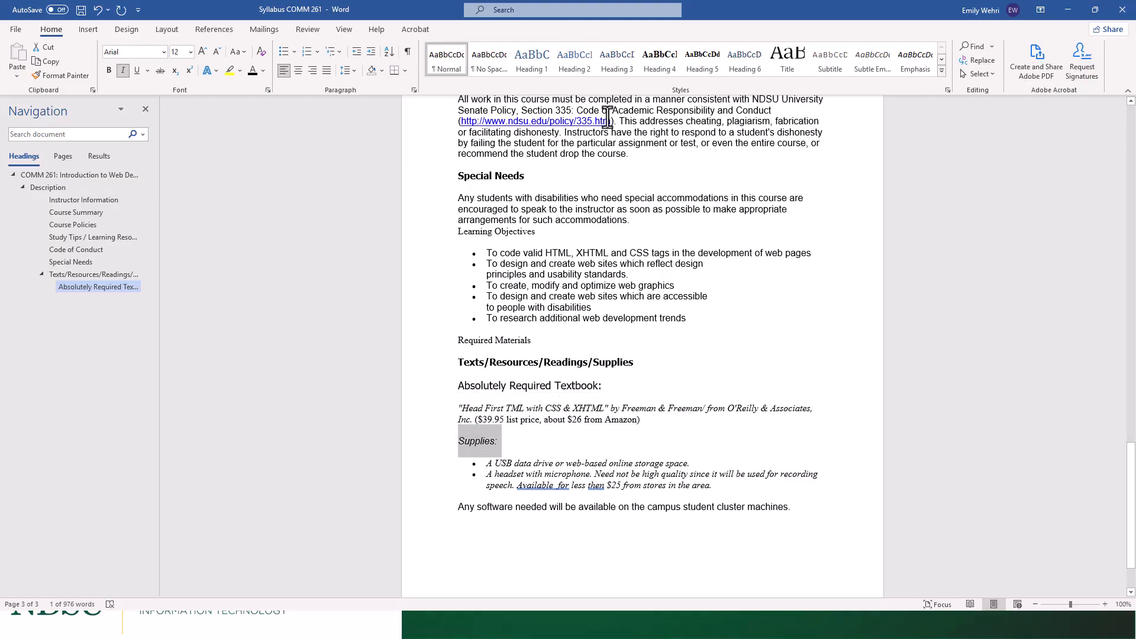
pyautogui.click(629, 59)
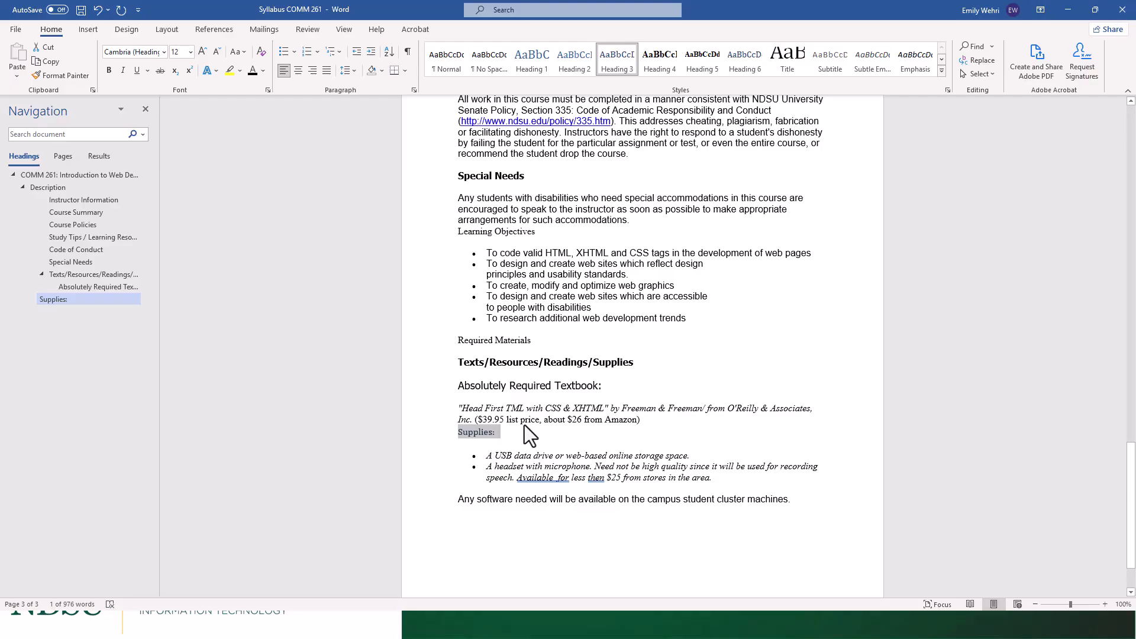
pyautogui.scroll(-2, 524, 425)
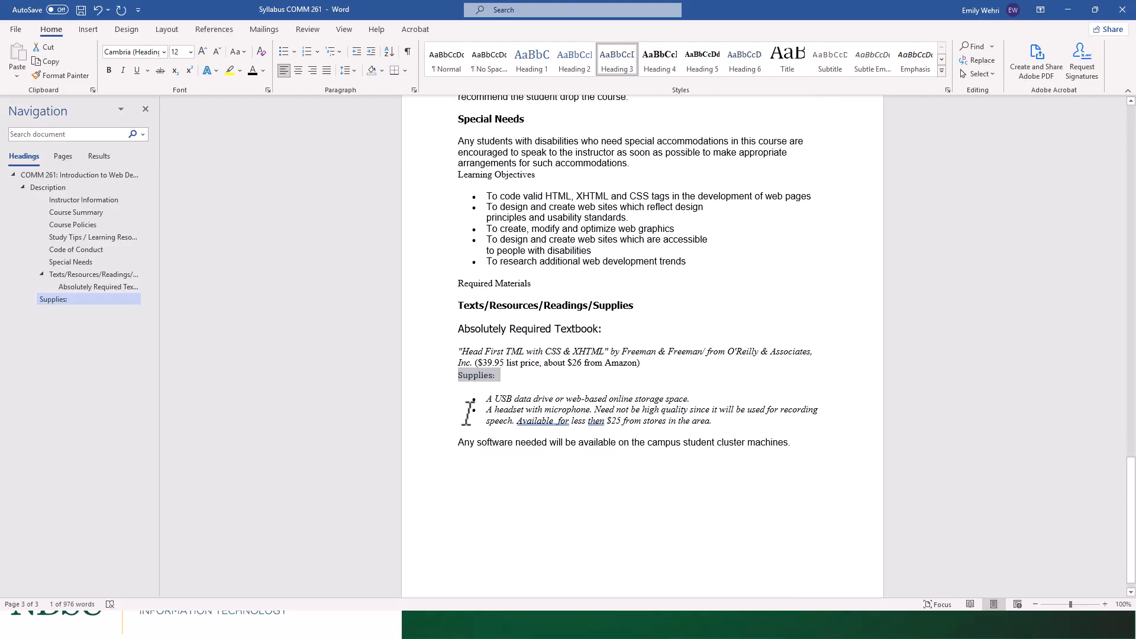
pyautogui.moveTo(482, 398); pyautogui.dragTo(716, 421)
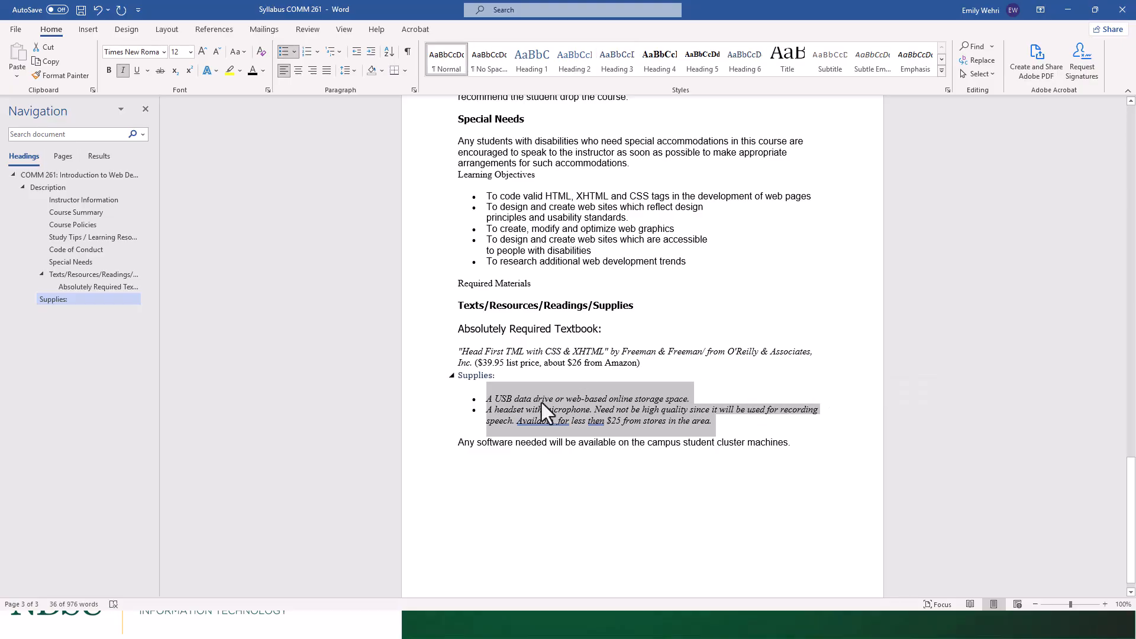
pyautogui.click(509, 377)
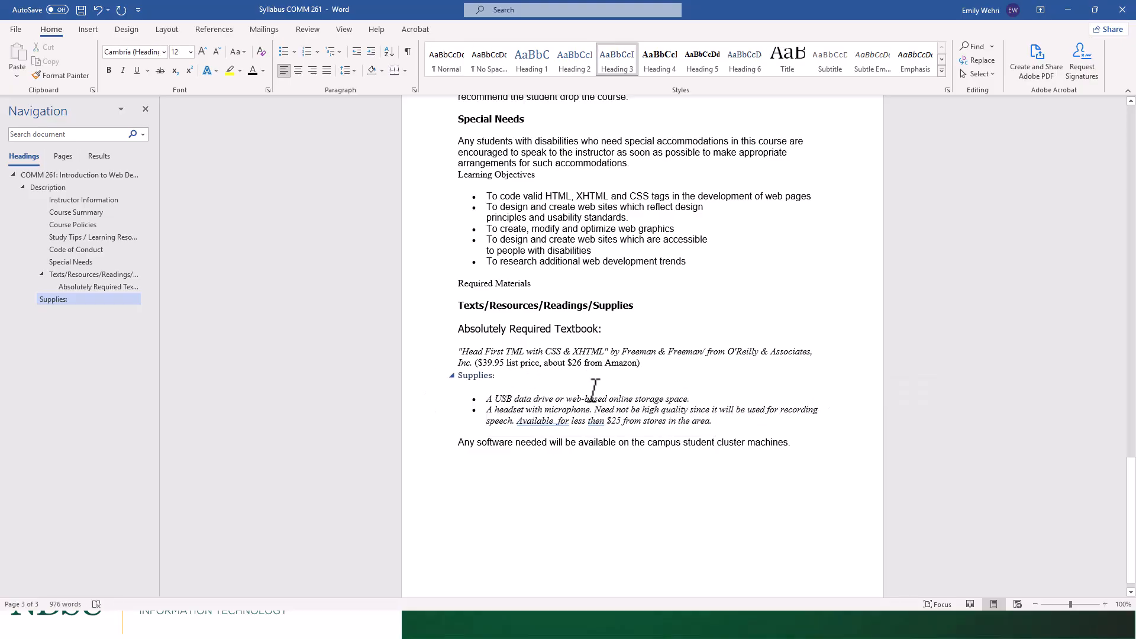
# Step: Add the line "History" on a new page after the syllabus's last paragraph
pyautogui.scroll(-1, 668, 426)
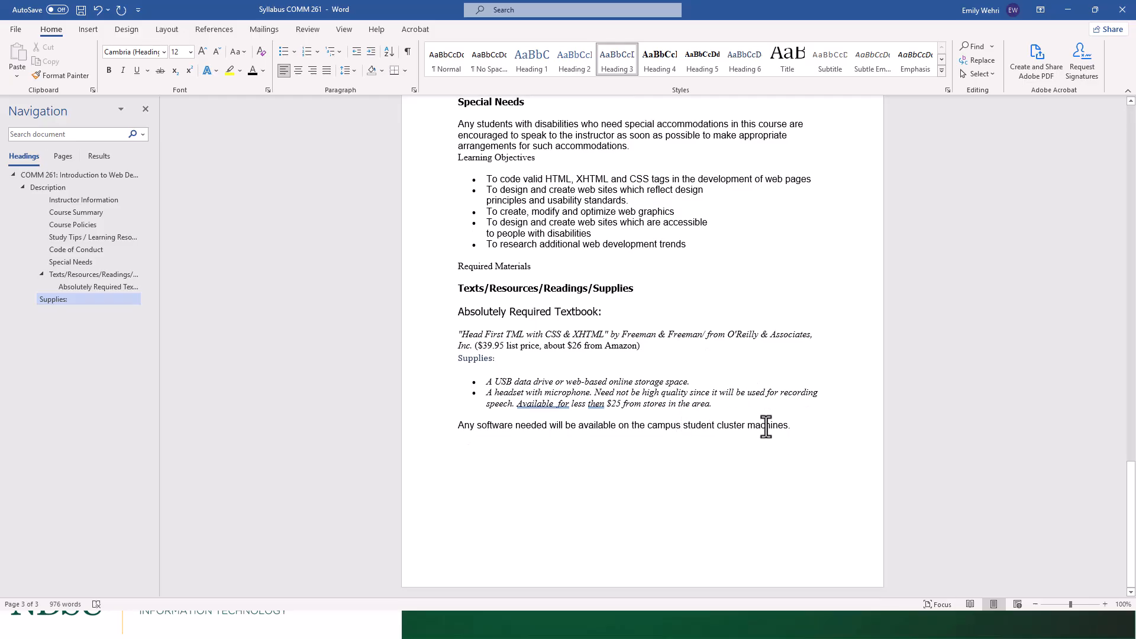
pyautogui.click(810, 426)
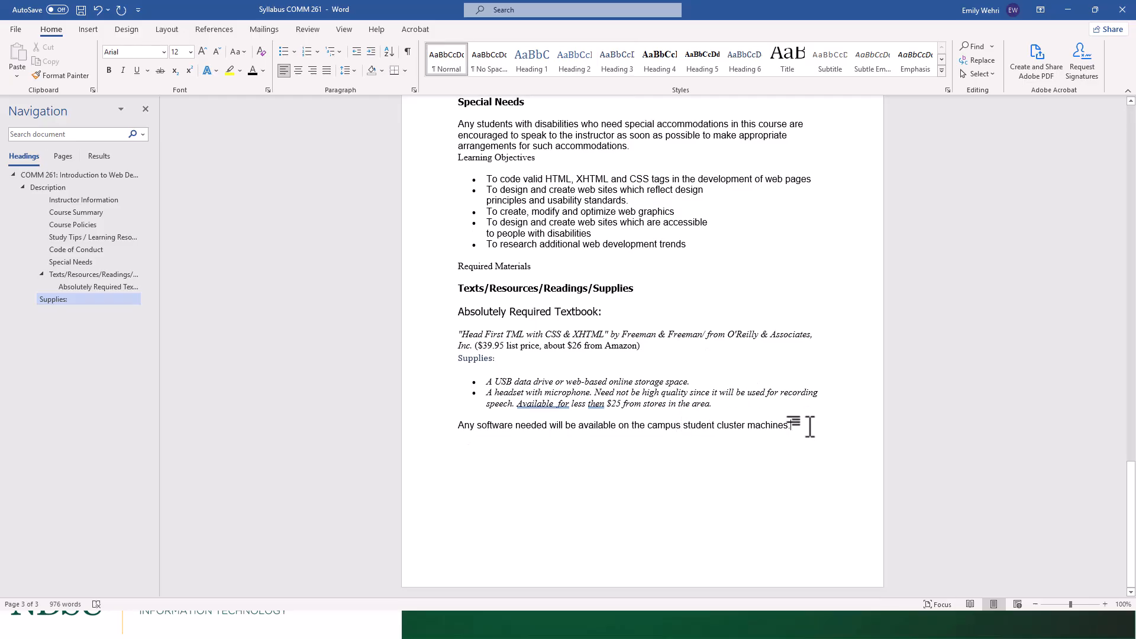
pyautogui.press('Return')
pyautogui.press('Return')
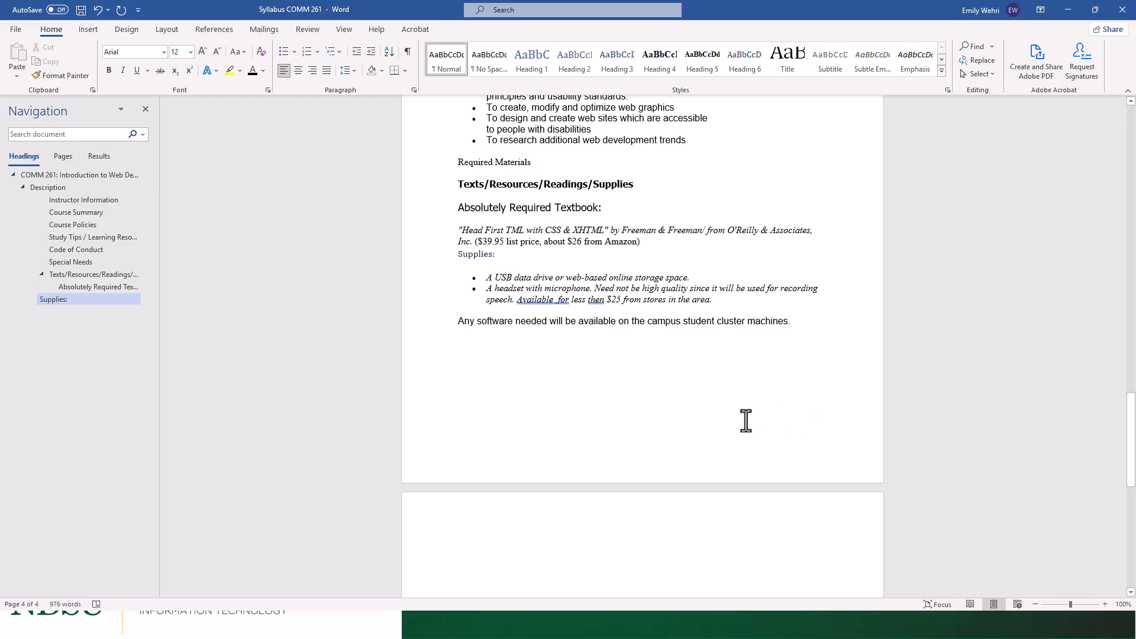
pyautogui.write('History')
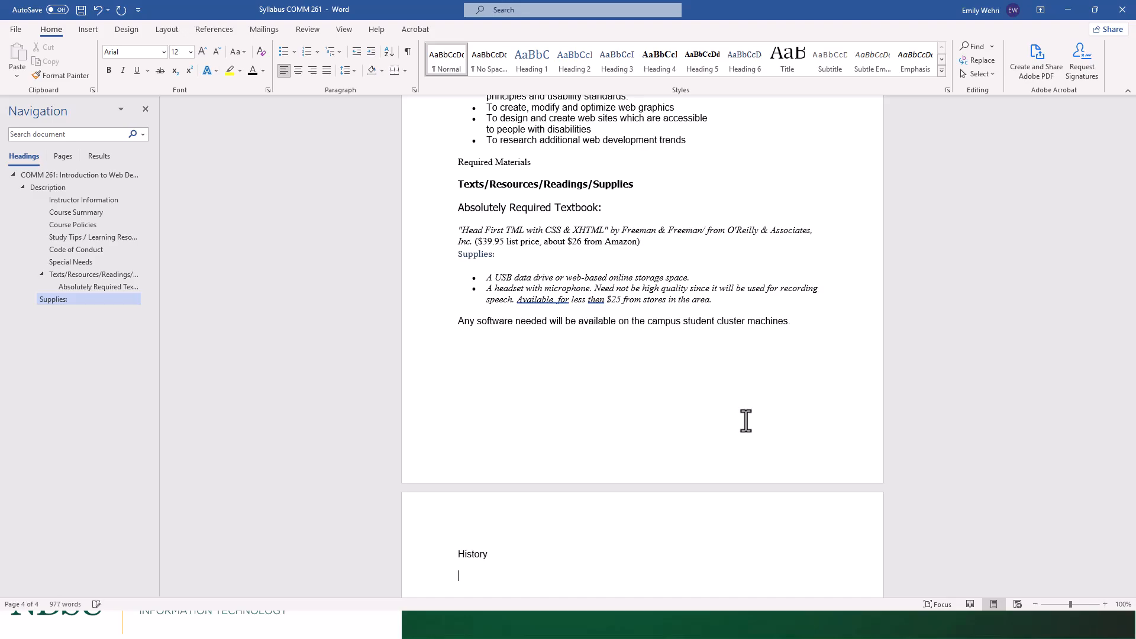
# Step: Apply the Heading 1 style to the new "History" line
pyautogui.click(424, 551)
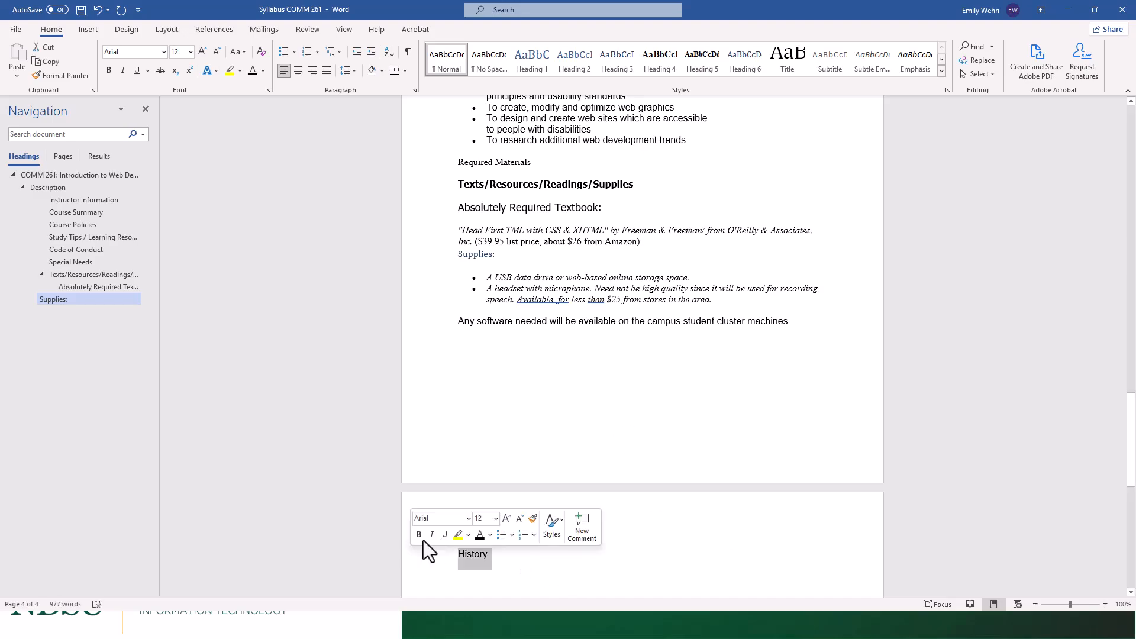
pyautogui.click(531, 70)
pyautogui.click(521, 562)
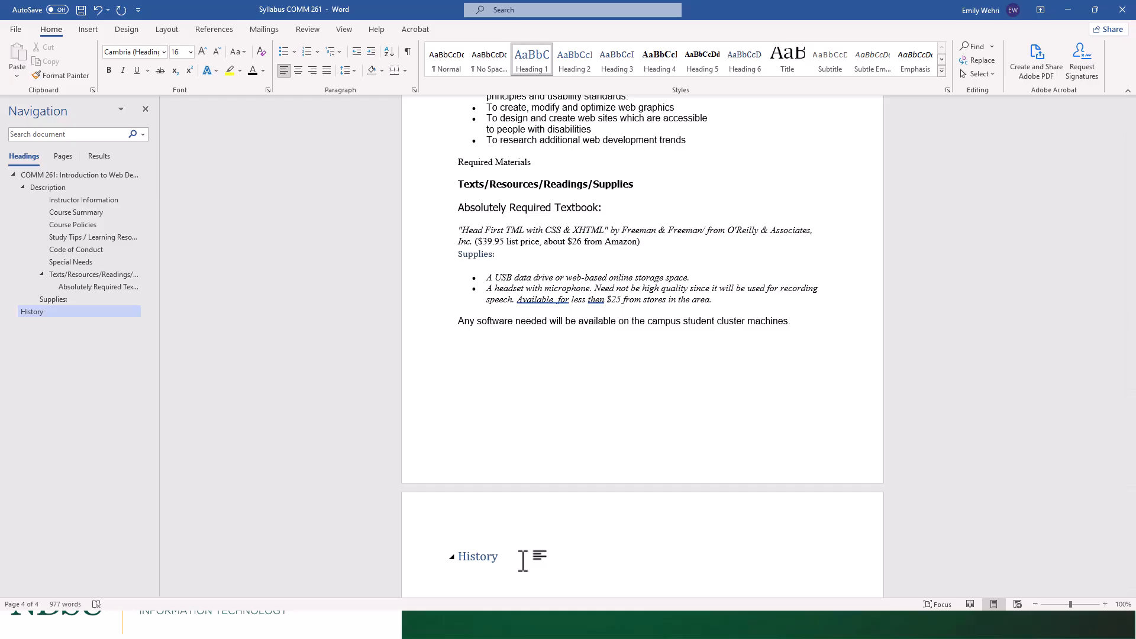
# Step: Add a "Bread" line below the "History" heading and give it the Heading 2 style
pyautogui.press('Return')
pyautogui.write('Brea')
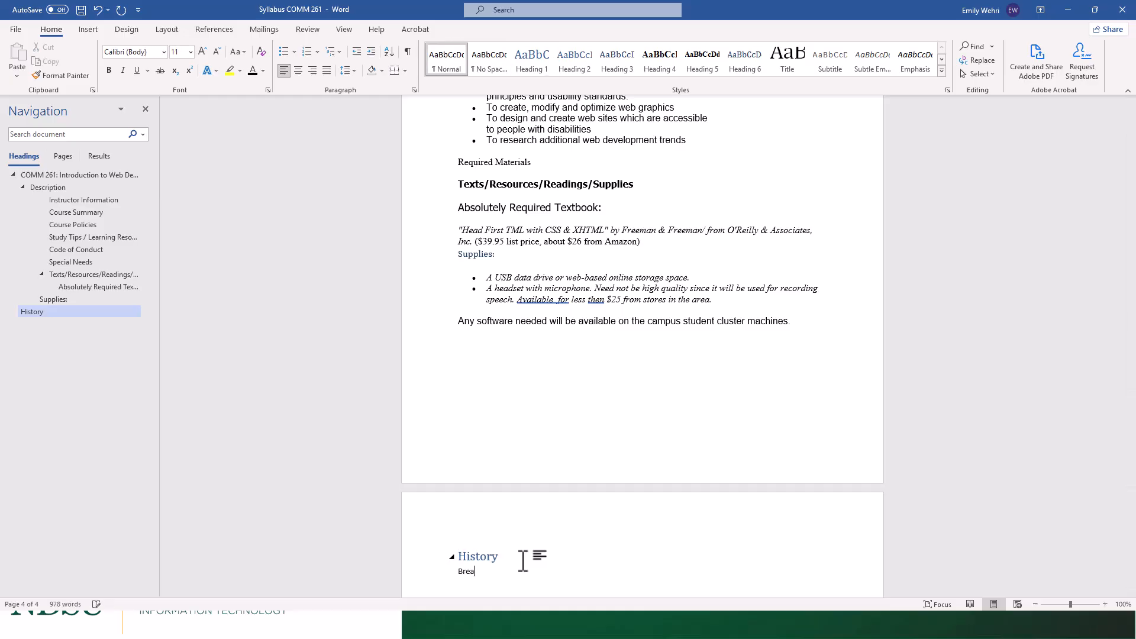
pyautogui.write('d')
pyautogui.doubleClick(469, 573)
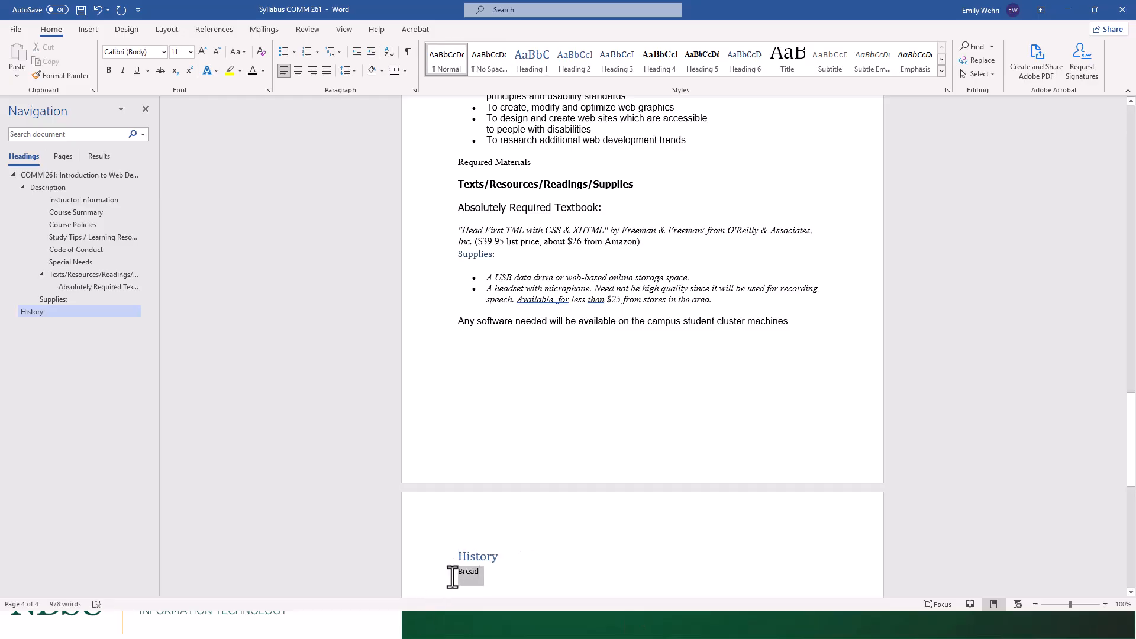
pyautogui.click(567, 65)
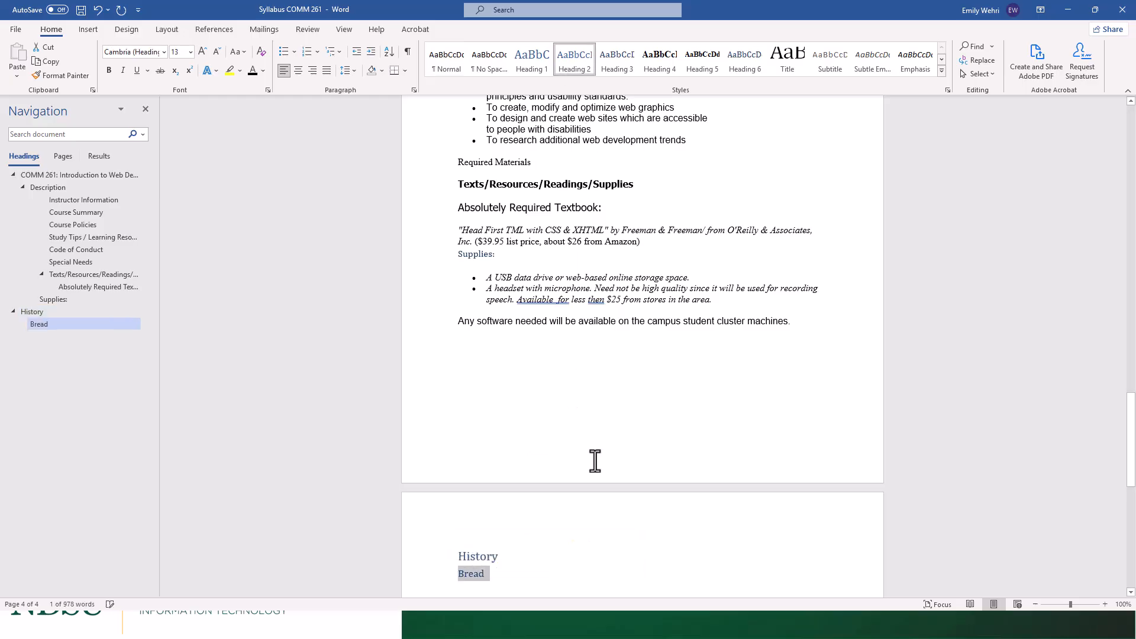
pyautogui.scroll(-3, 594, 456)
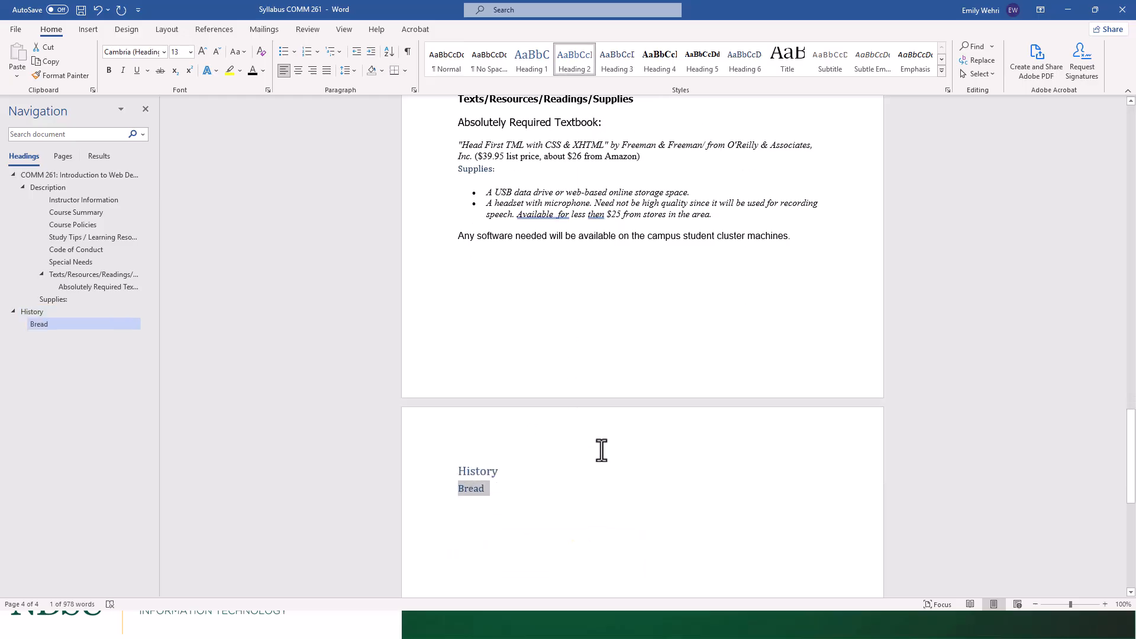
# Step: Add a "Wheat Bread" line below the "Bread" heading and give it the Heading 3 style
pyautogui.click(540, 500)
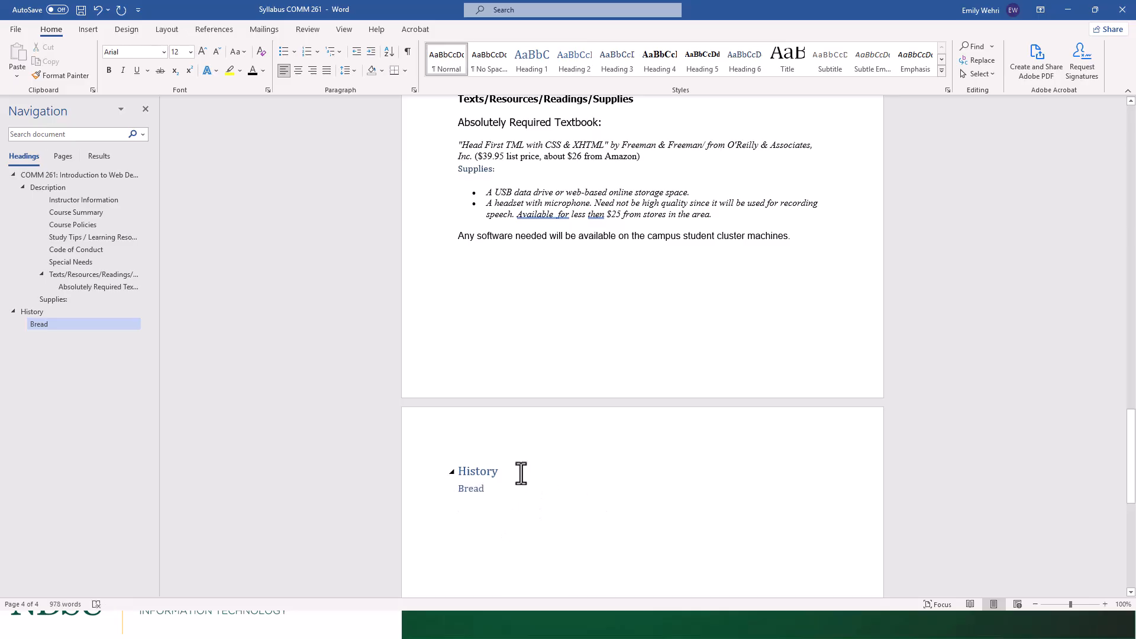
pyautogui.click(488, 490)
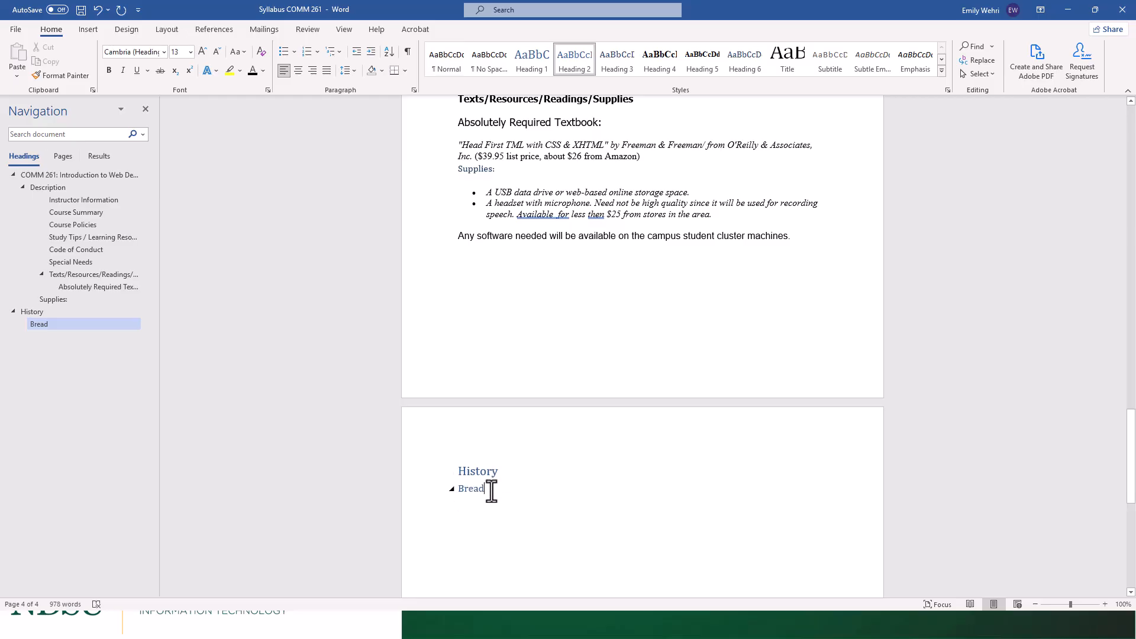
pyautogui.press('Return')
pyautogui.write('Wheat Bread')
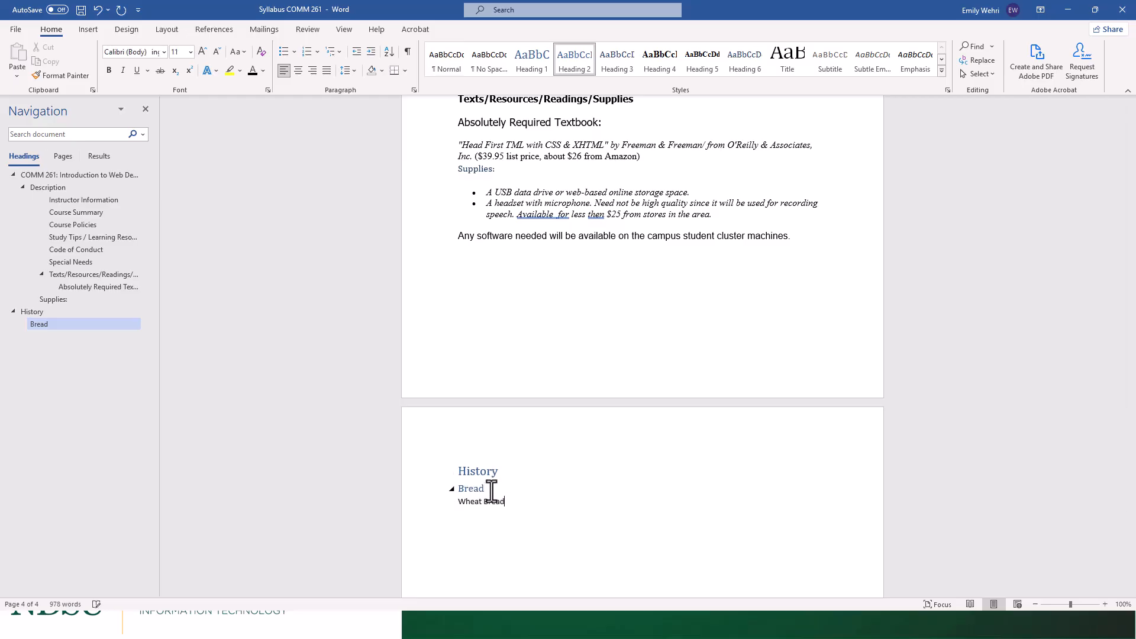
pyautogui.click(451, 502)
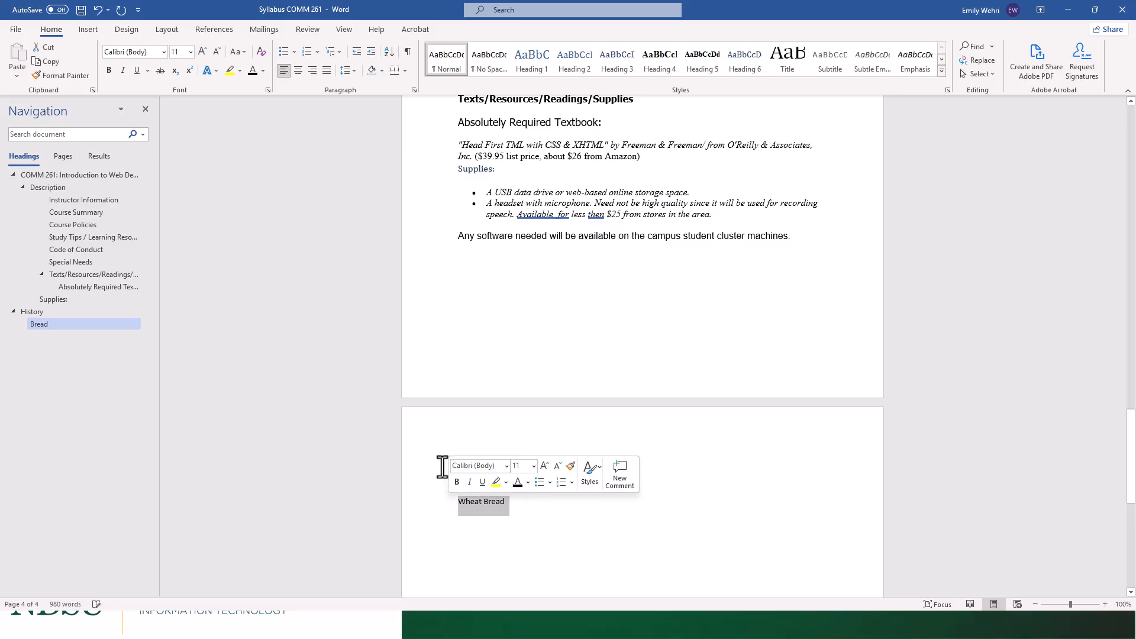
pyautogui.click(615, 59)
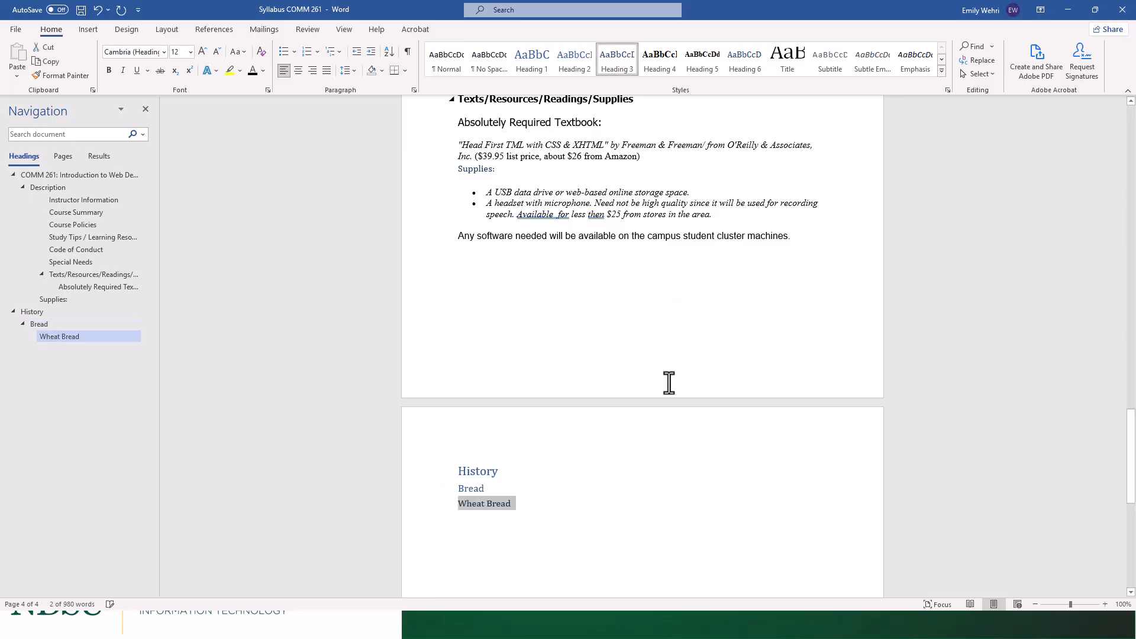
pyautogui.click(534, 502)
# Step: Add placeholder body text ";lksdjaf;lk" under the "History" heading and ";lakjsdfkl;" under the "Bread" heading
pyautogui.click(504, 474)
pyautogui.press('Return')
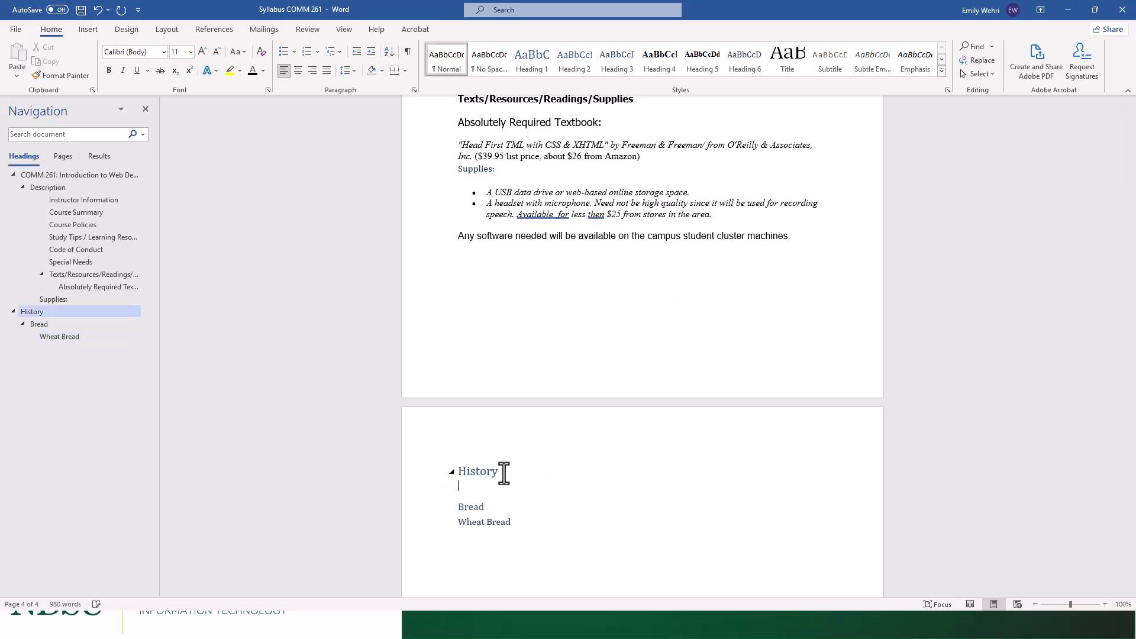
pyautogui.write(';lksdjaf;lk')
pyautogui.click(510, 504)
pyautogui.press('Return')
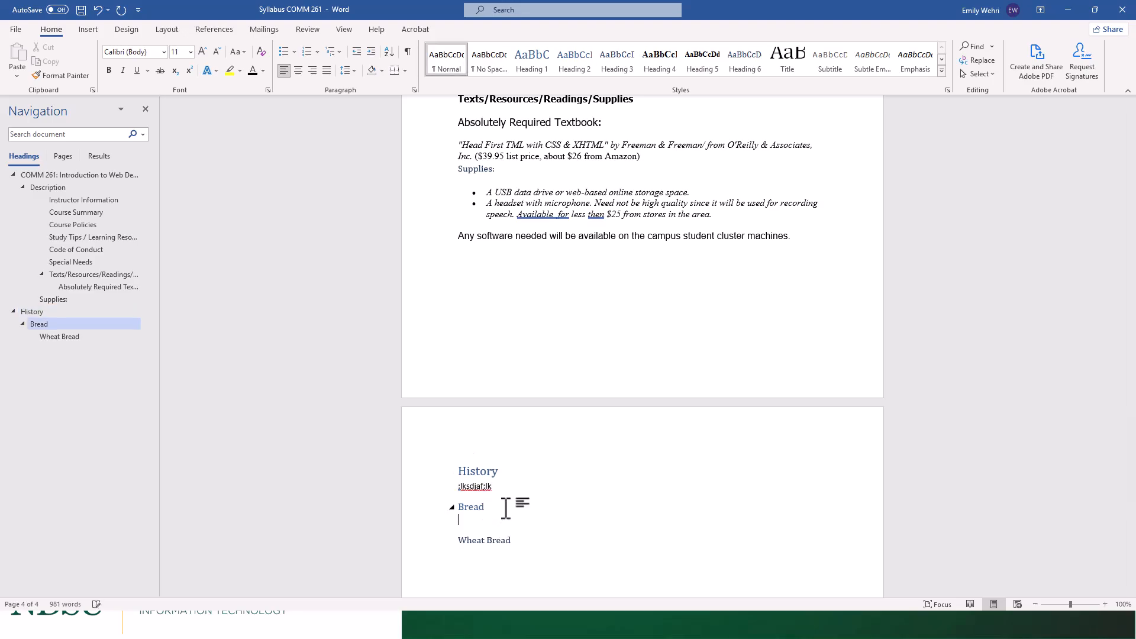
pyautogui.write(';lakjsdfkl;')
# Step: Add a "Whole Wheat Bread" line below the "Wheat Bread" heading and give it the Heading 4 style
pyautogui.click(531, 547)
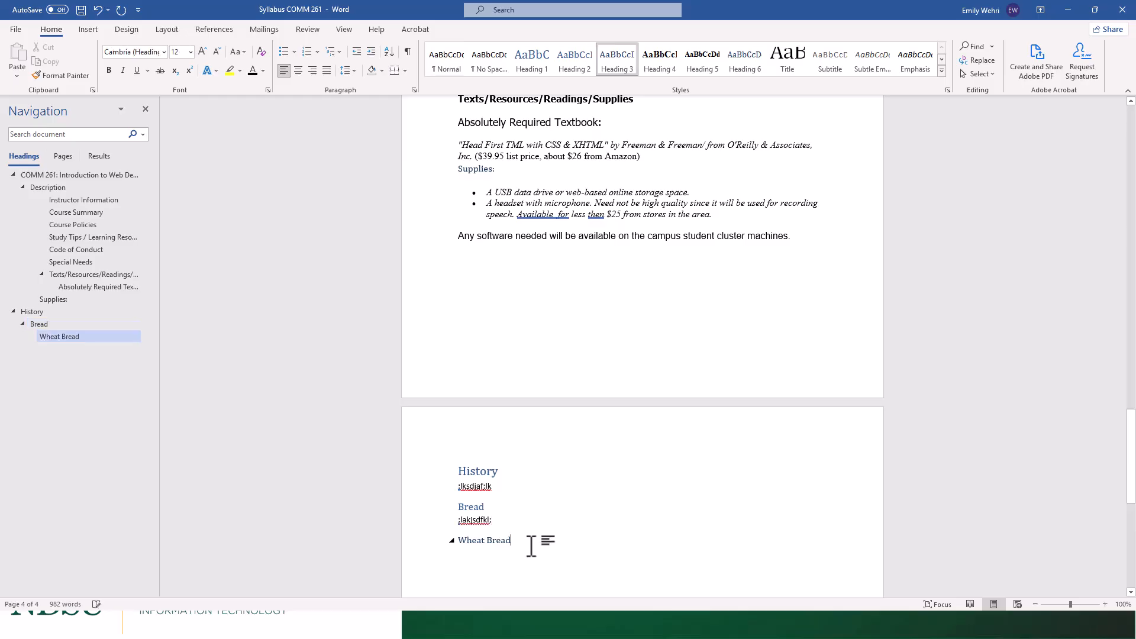
pyautogui.press('Return')
pyautogui.write('Whole ')
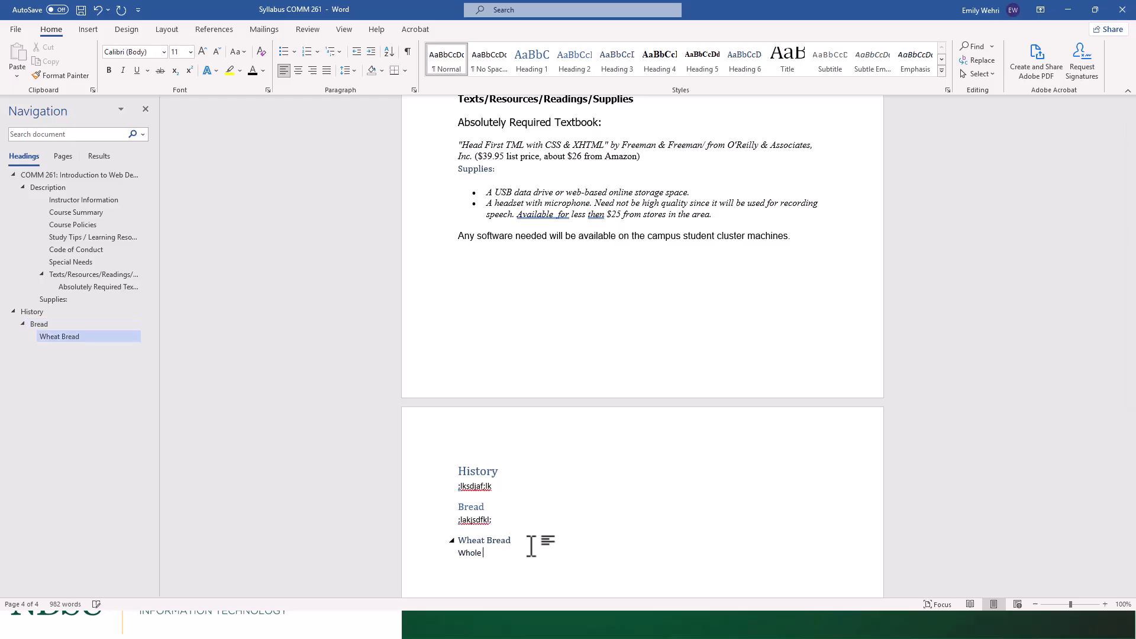
pyautogui.write('Wheat Bread')
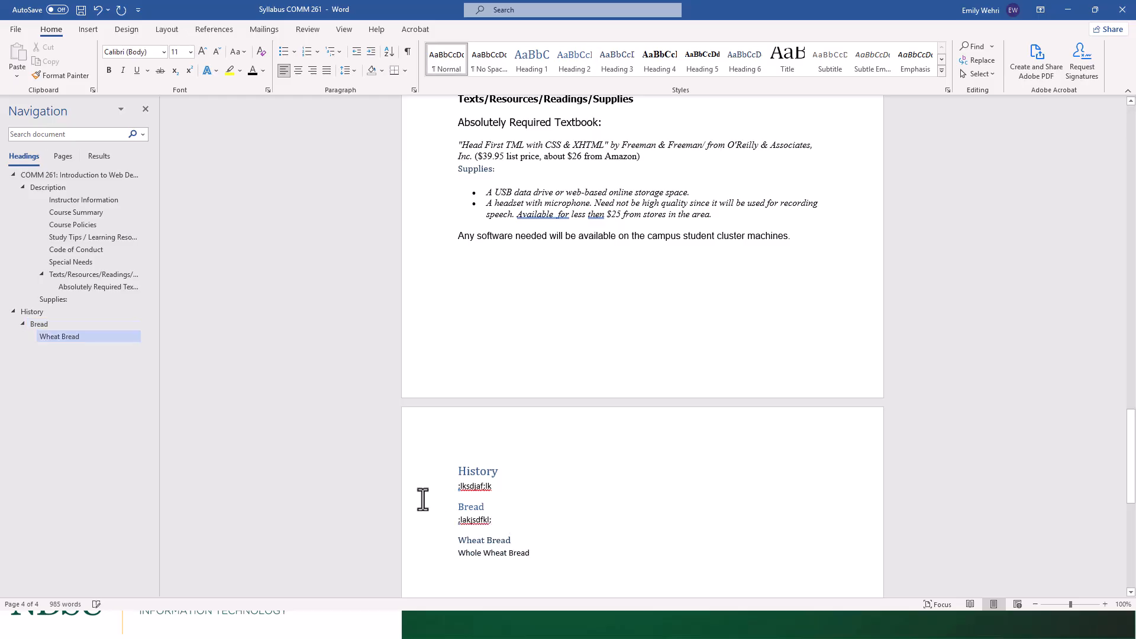
pyautogui.moveTo(534, 552); pyautogui.dragTo(449, 555)
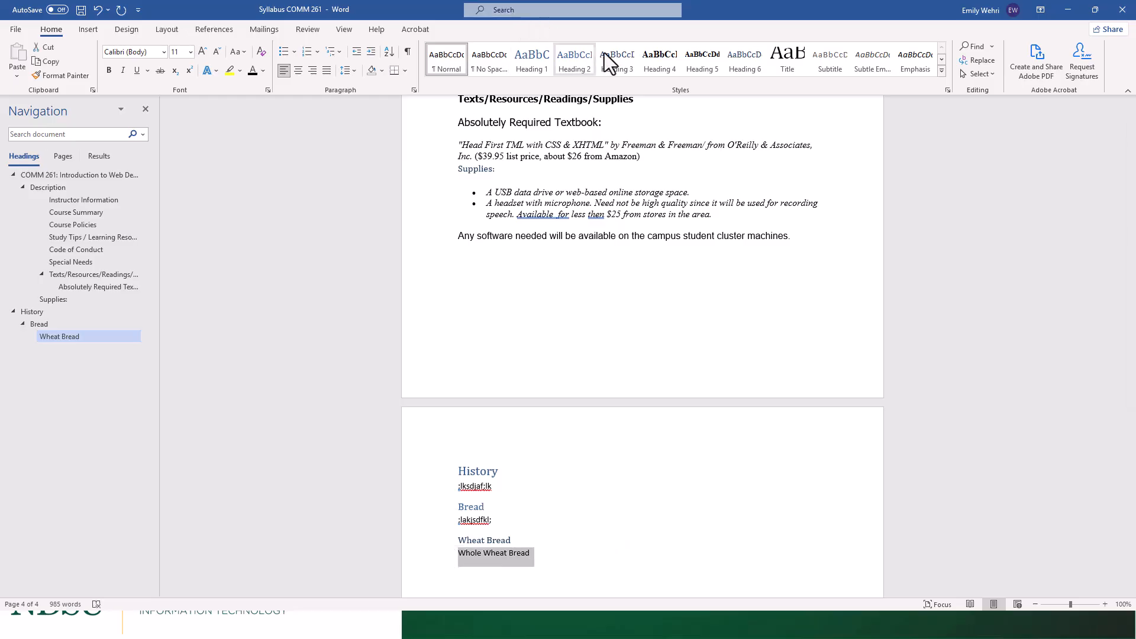
pyautogui.click(662, 59)
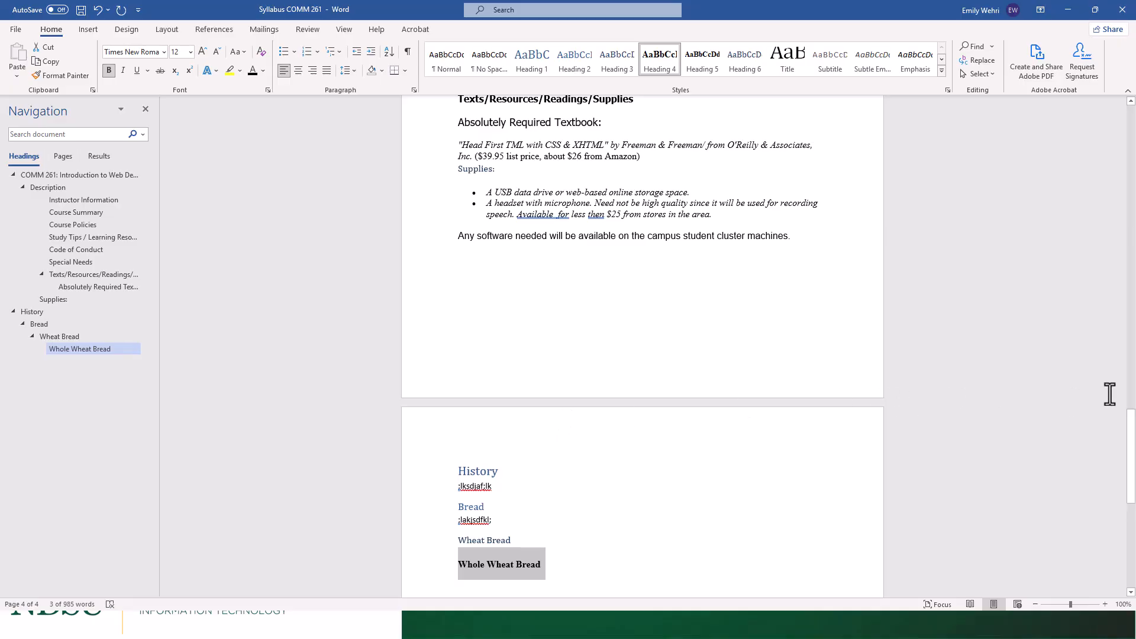
# Step: Minimize the syllabus document and advance the slide show to the "Image Descriptions (alternative text)" slide
pyautogui.click(1067, 18)
pyautogui.click(846, 131)
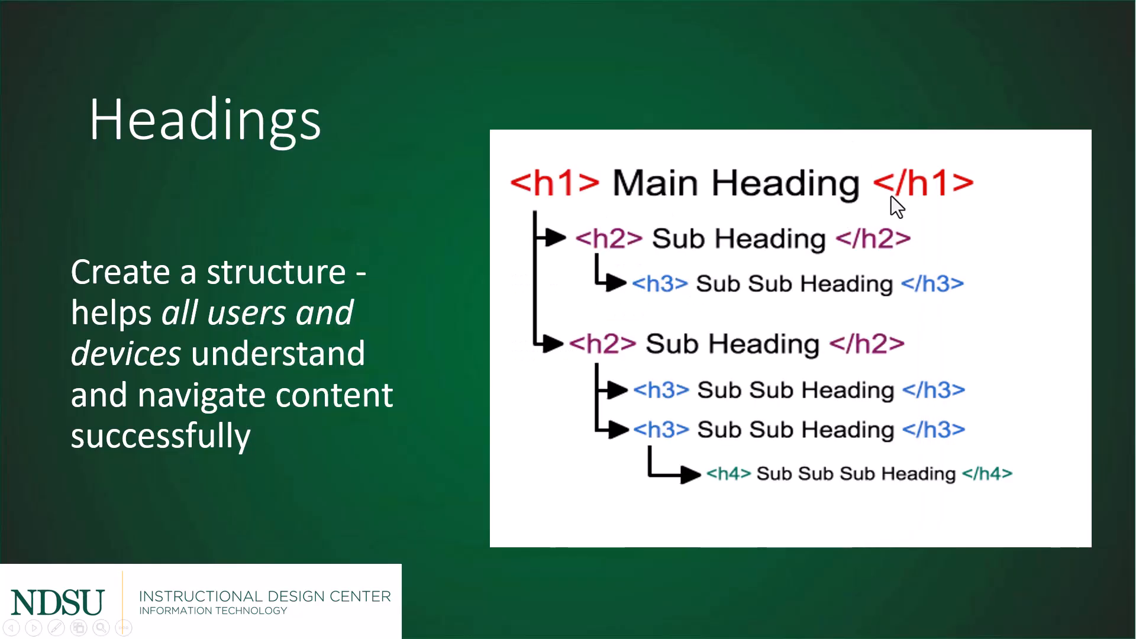
pyautogui.click(931, 268)
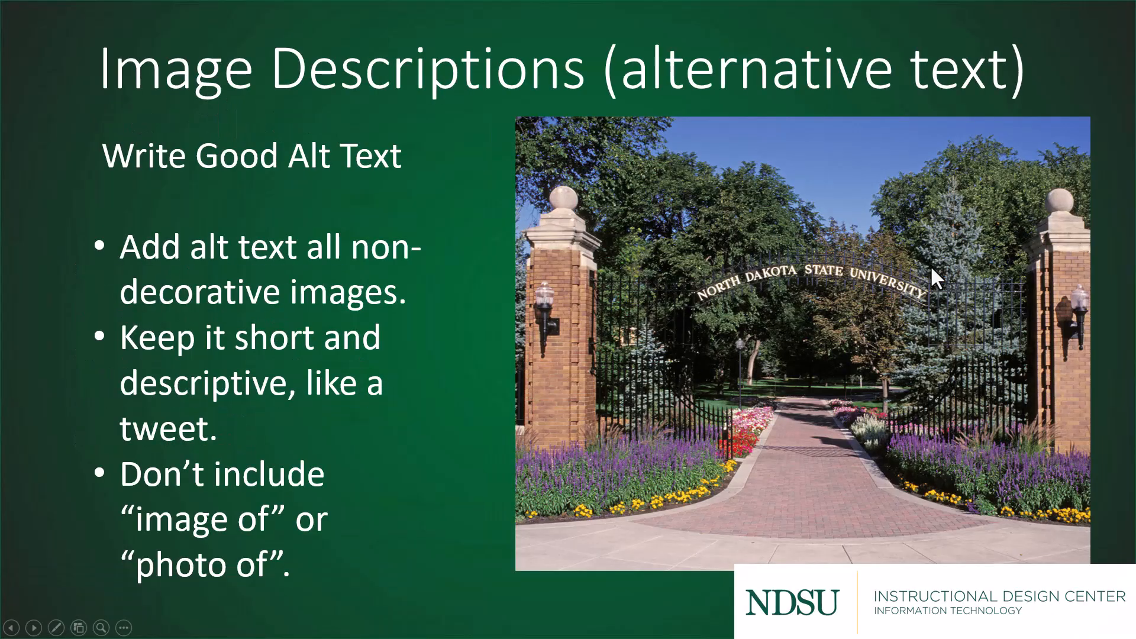
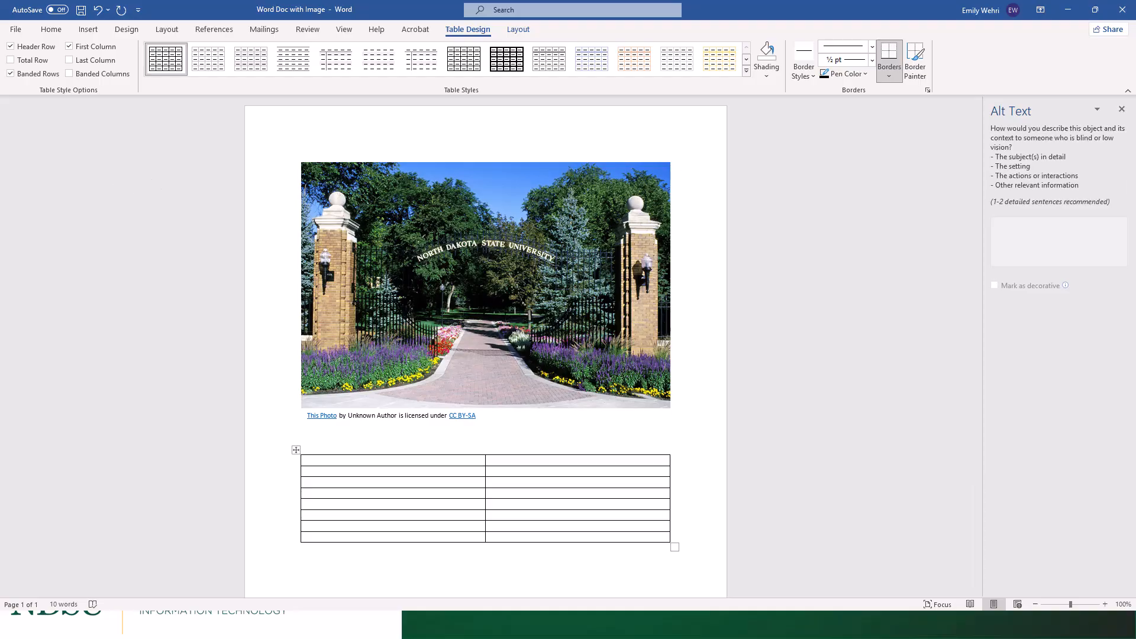
# Step: Fill the first row of the table below the image with the column headers "Week" and "Assignment"
pyautogui.scroll(-2, 681, 314)
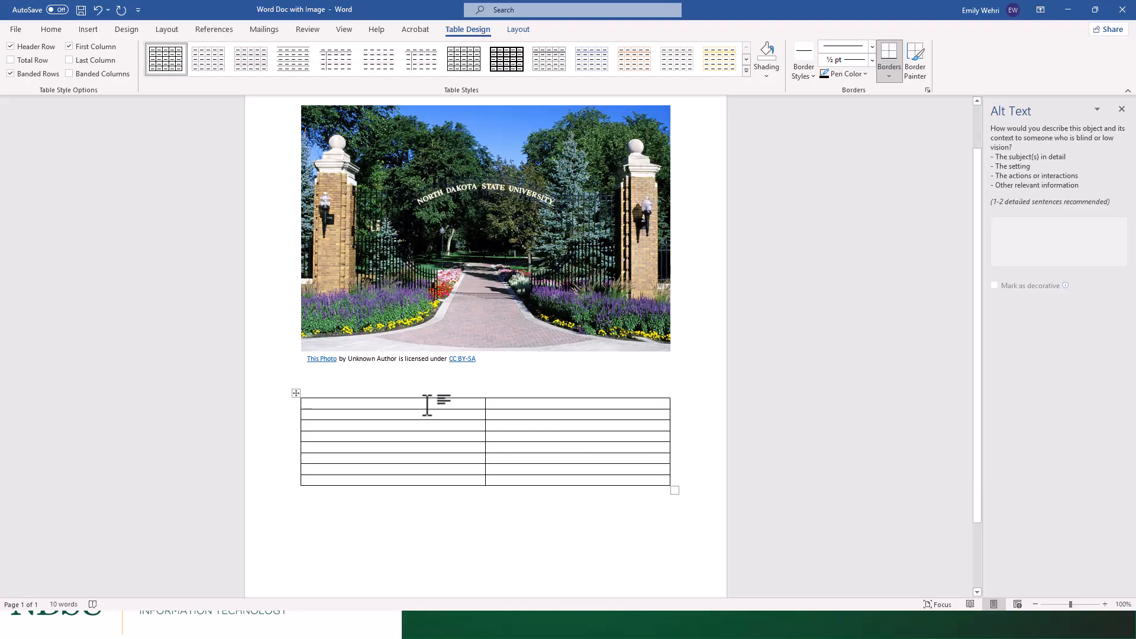
pyautogui.write('Week')
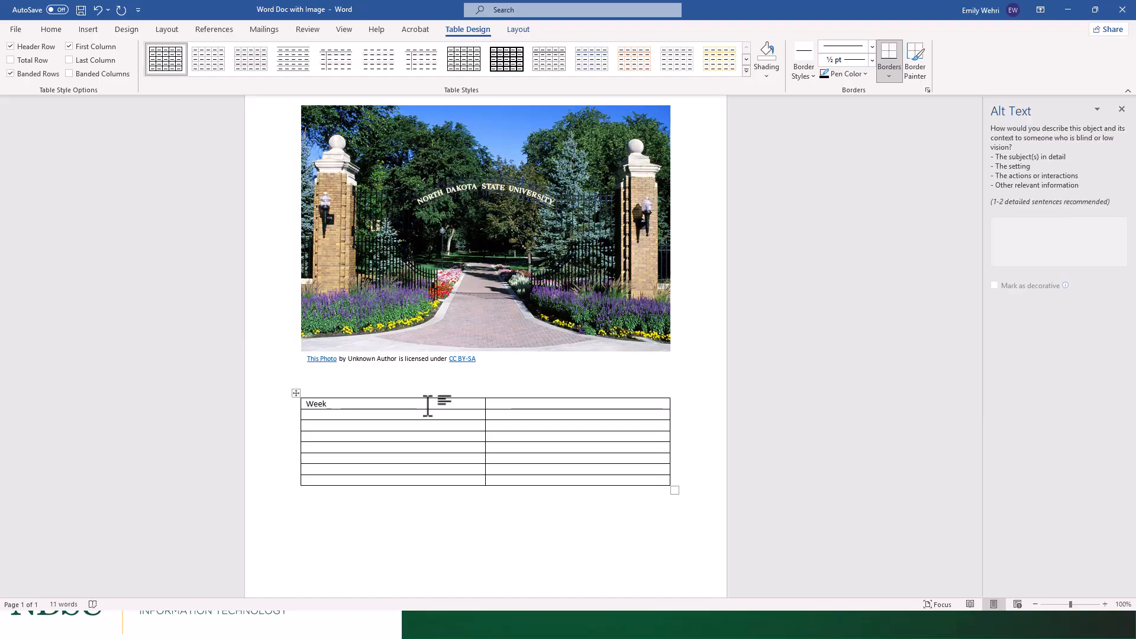
pyautogui.press('Tab')
pyautogui.write('Assign')
pyautogui.write('ment')
# Step: Fill the table's second row with "Week 1" and "ASSIGNMENT"
pyautogui.write('Week')
pyautogui.write(' 1')
pyautogui.press('Tab')
pyautogui.write('ASSIGNMENT')
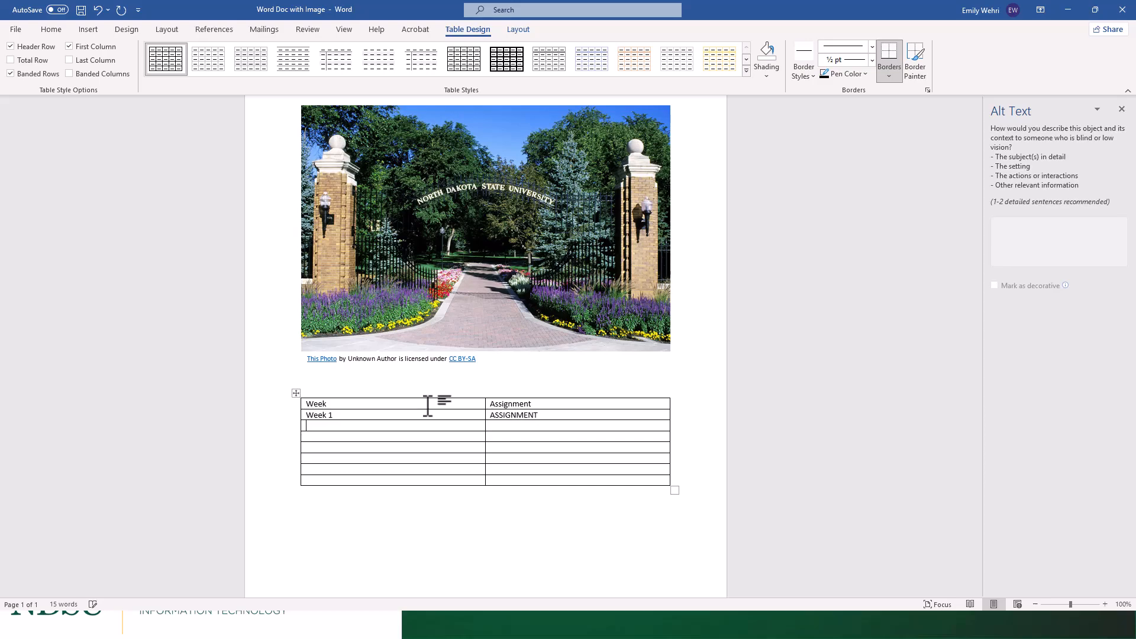
# Step: Fill the table's third row with "Week 2" and "Assignment 2"
pyautogui.write('1')
pyautogui.press('BackSpace')
pyautogui.press('BackSpace')
pyautogui.write('Week 2')
pyautogui.press('Tab')
pyautogui.write('Assignment 2')
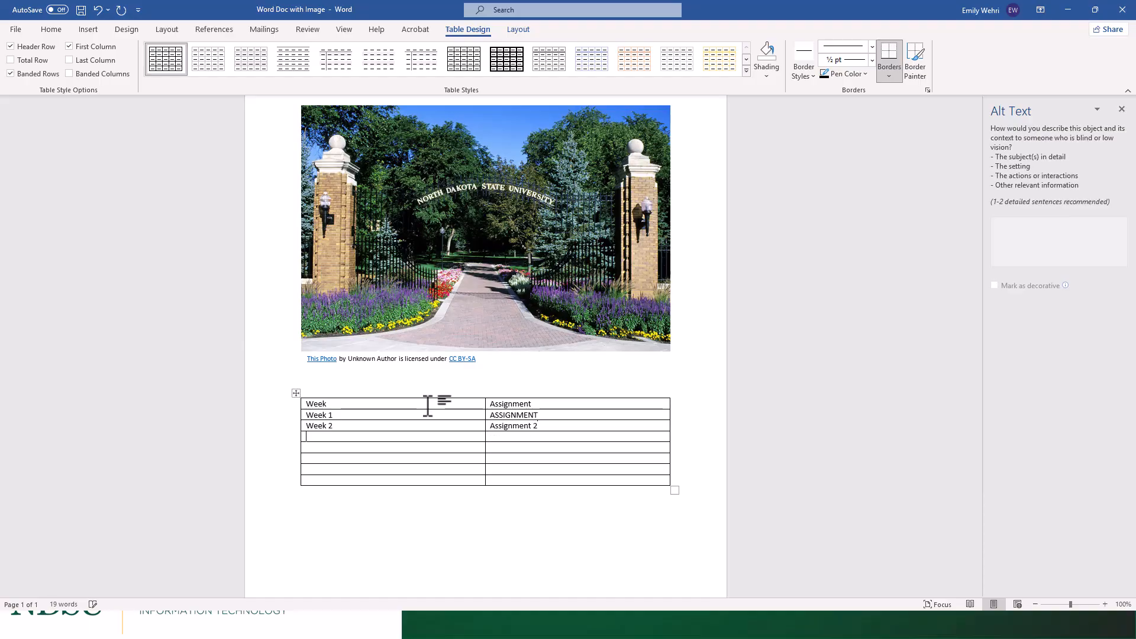
# Step: Fill the table's fourth row with "Week 3" and "Assignment 3", and complete the Week 1 entry as "ASSIGNMENT 1"
pyautogui.press('Tab')
pyautogui.write('Week ')
pyautogui.write('3 ')
pyautogui.write('Assignment')
pyautogui.write(' 3')
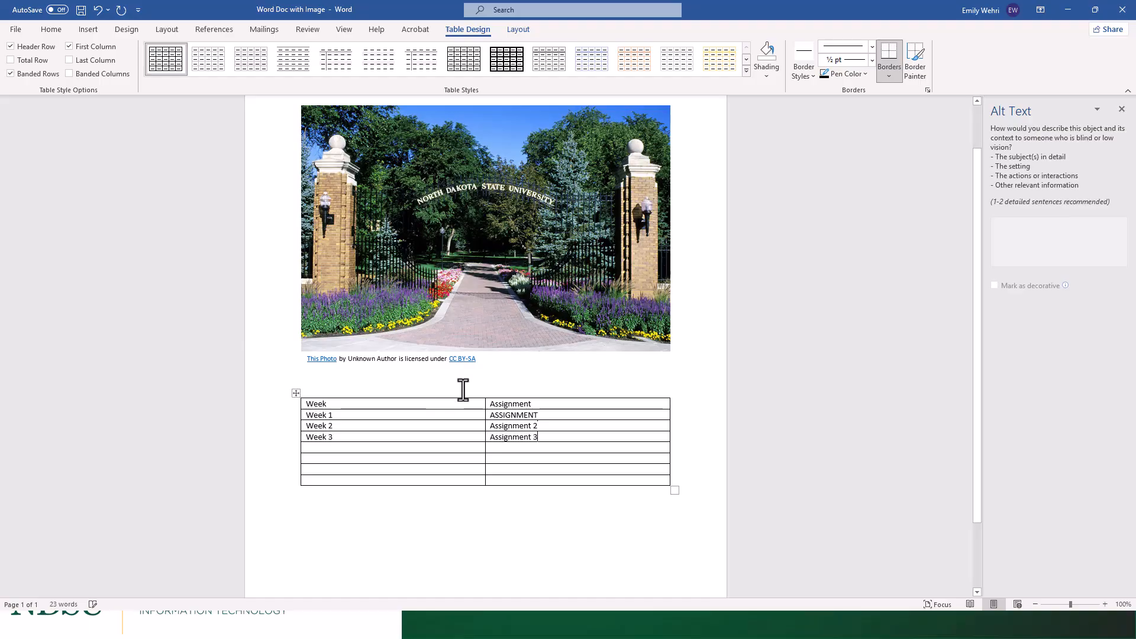
pyautogui.click(558, 416)
pyautogui.write('1')
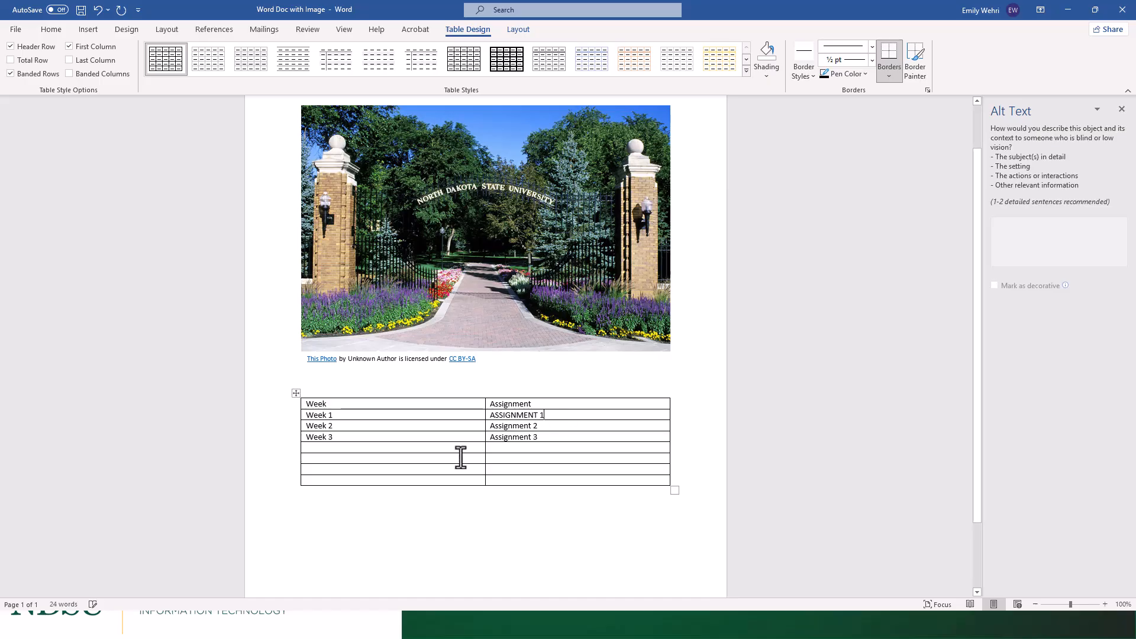
pyautogui.moveTo(459, 449); pyautogui.dragTo(573, 484)
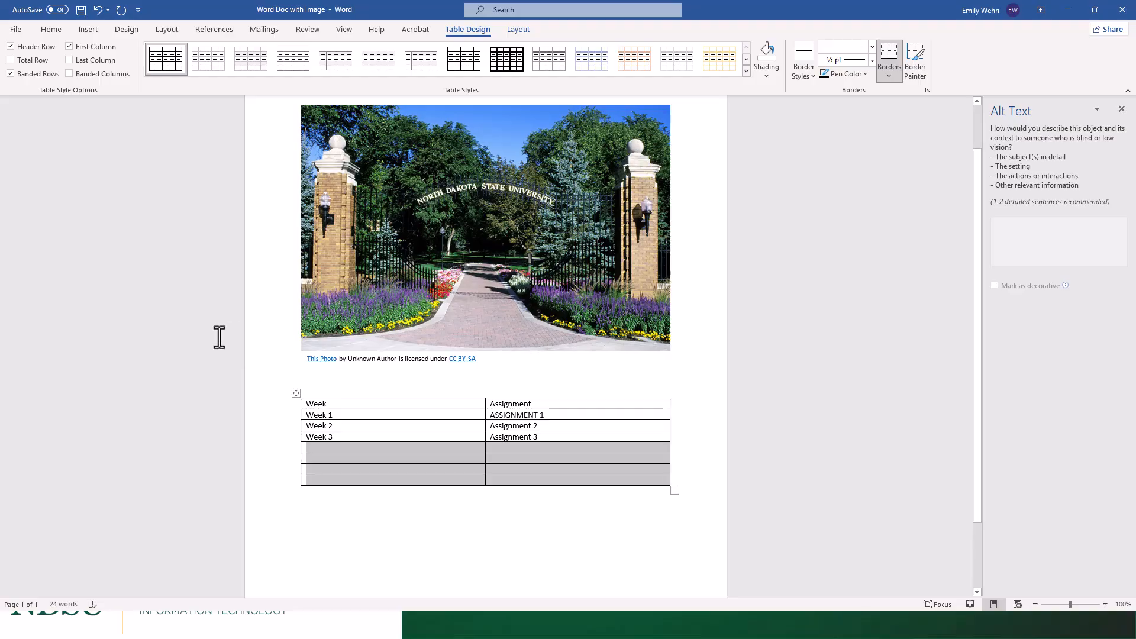
pyautogui.click(172, 414)
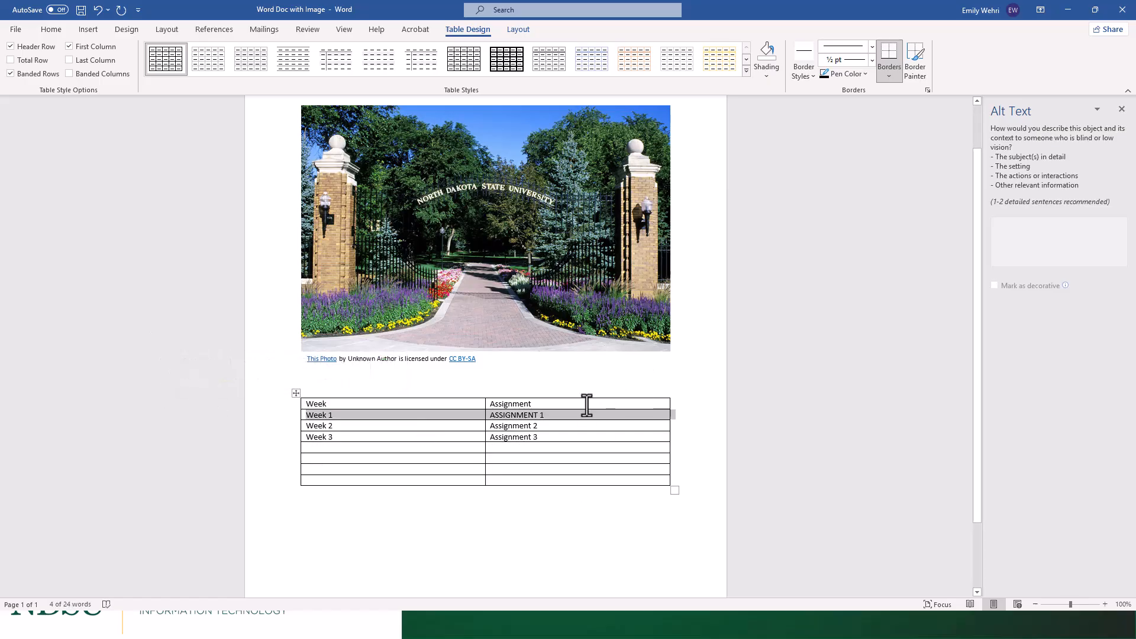
# Step: Try merging the table's "Week" and "Assignment" header cells into one cell, and undo the merge
pyautogui.moveTo(586, 406); pyautogui.dragTo(320, 407)
pyautogui.click(307, 387)
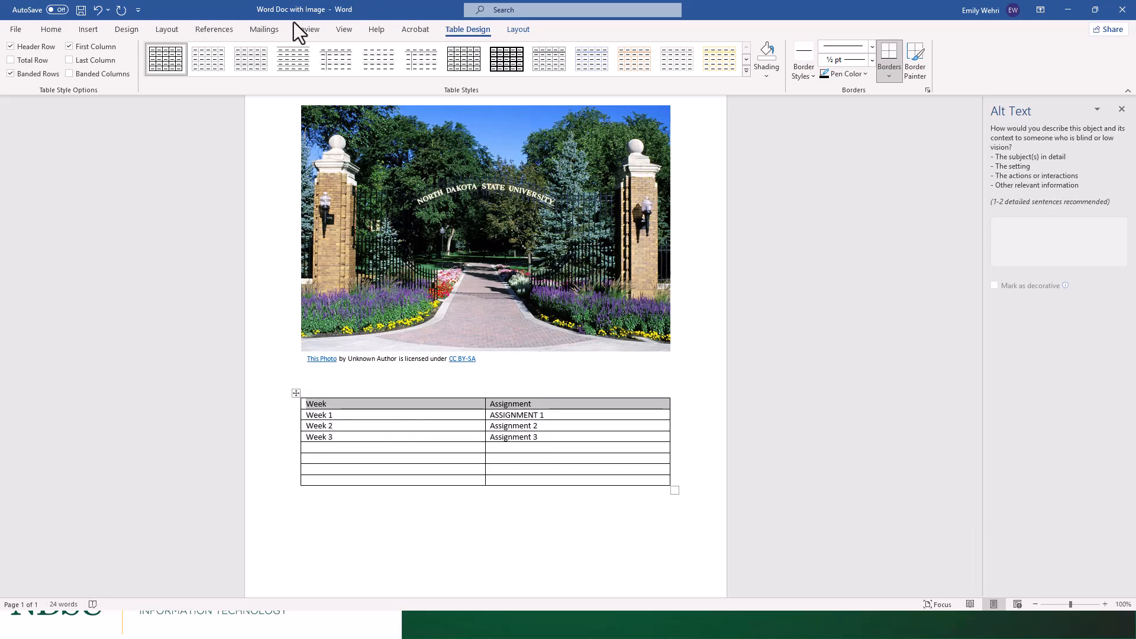
pyautogui.click(527, 34)
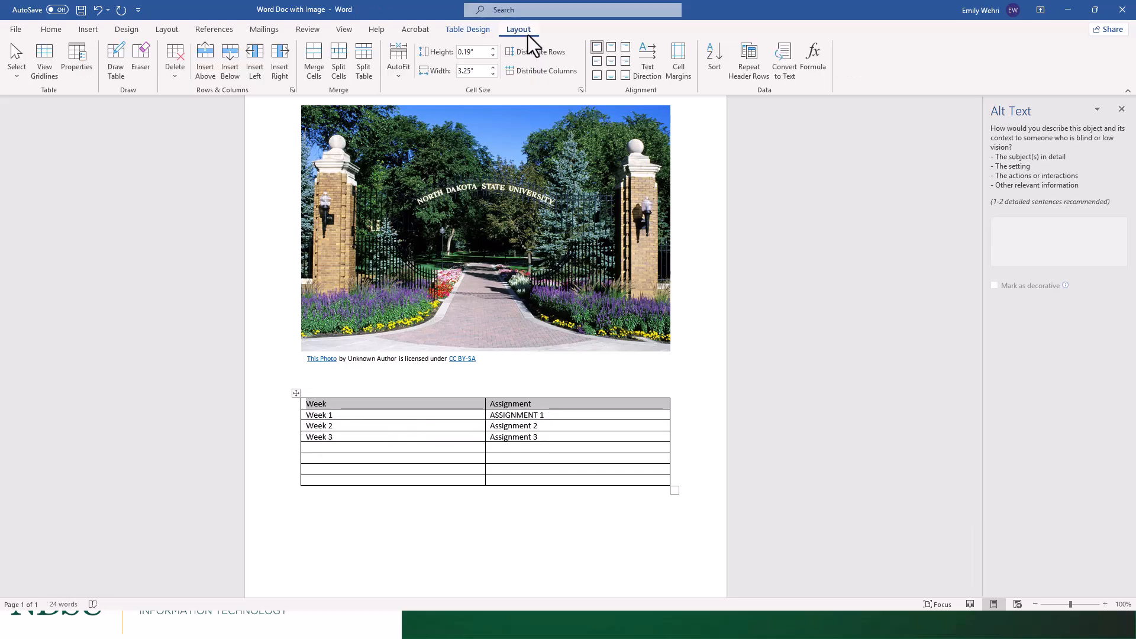
pyautogui.click(315, 55)
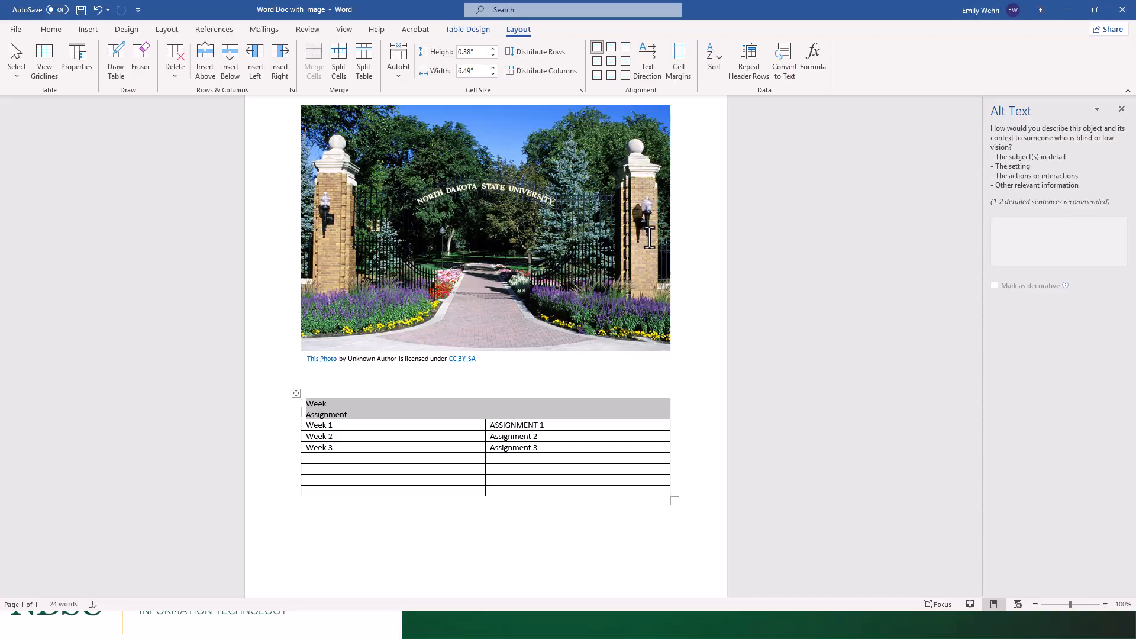
pyautogui.hotkey('ctrl', 'z')
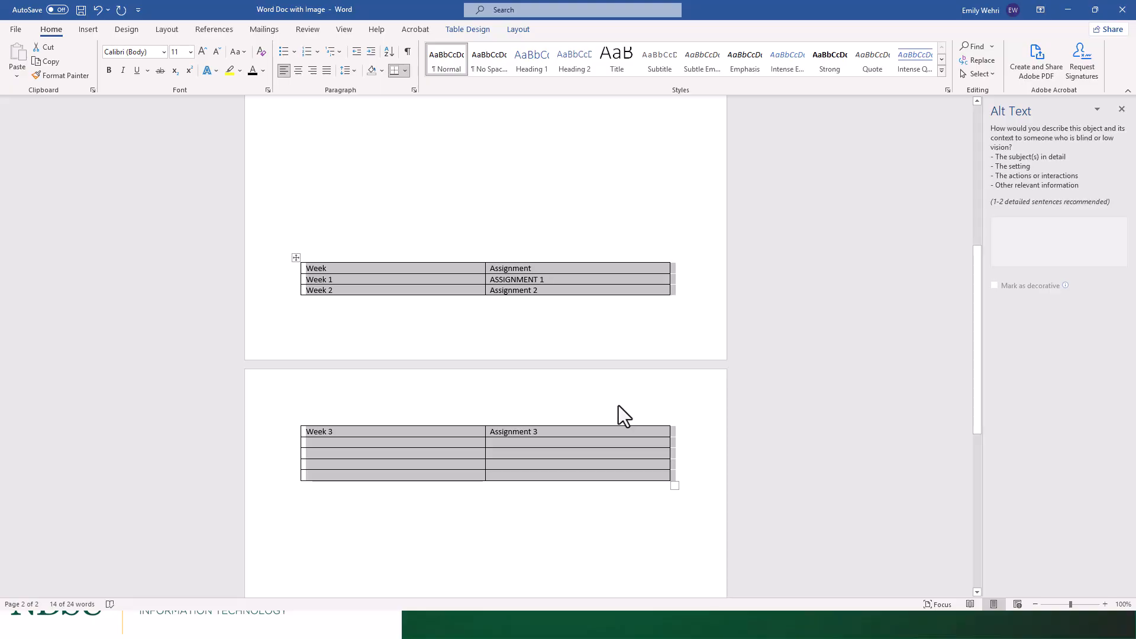
# Step: Set the alt text title of the whole table to "Weekly Assignments" in its table properties
pyautogui.click(599, 248)
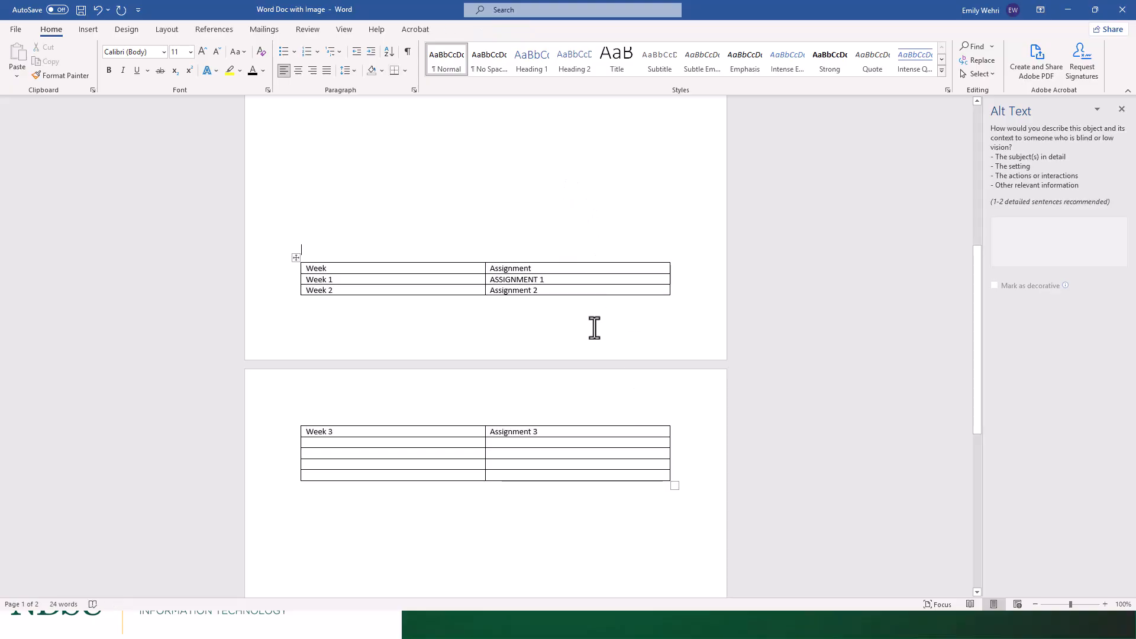
pyautogui.click(295, 258)
pyautogui.rightClick(295, 257)
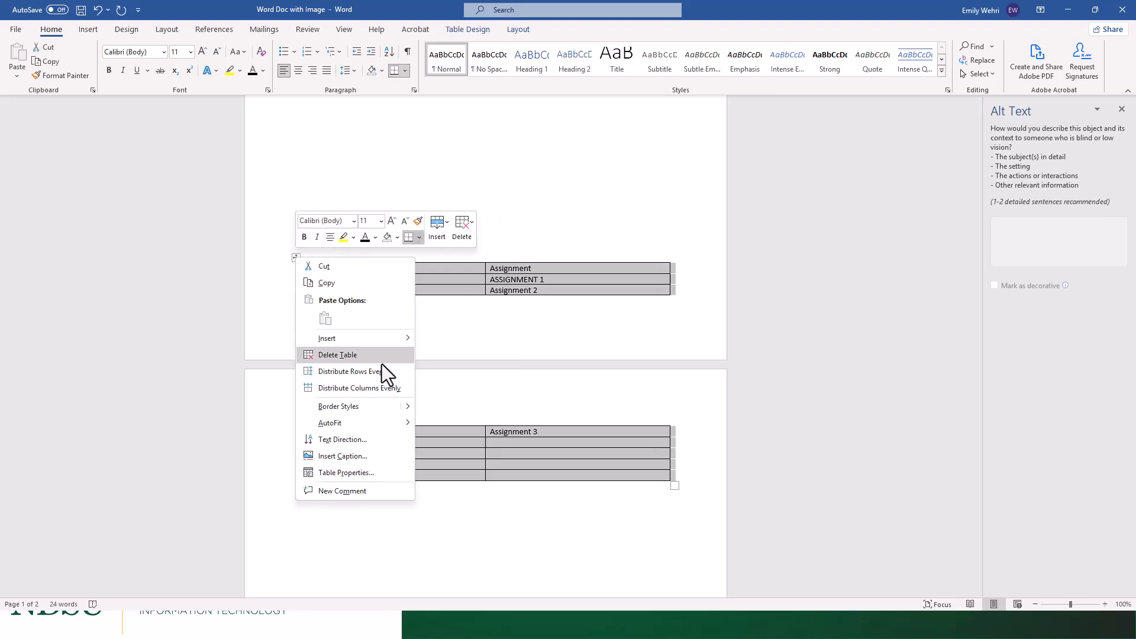
pyautogui.click(374, 473)
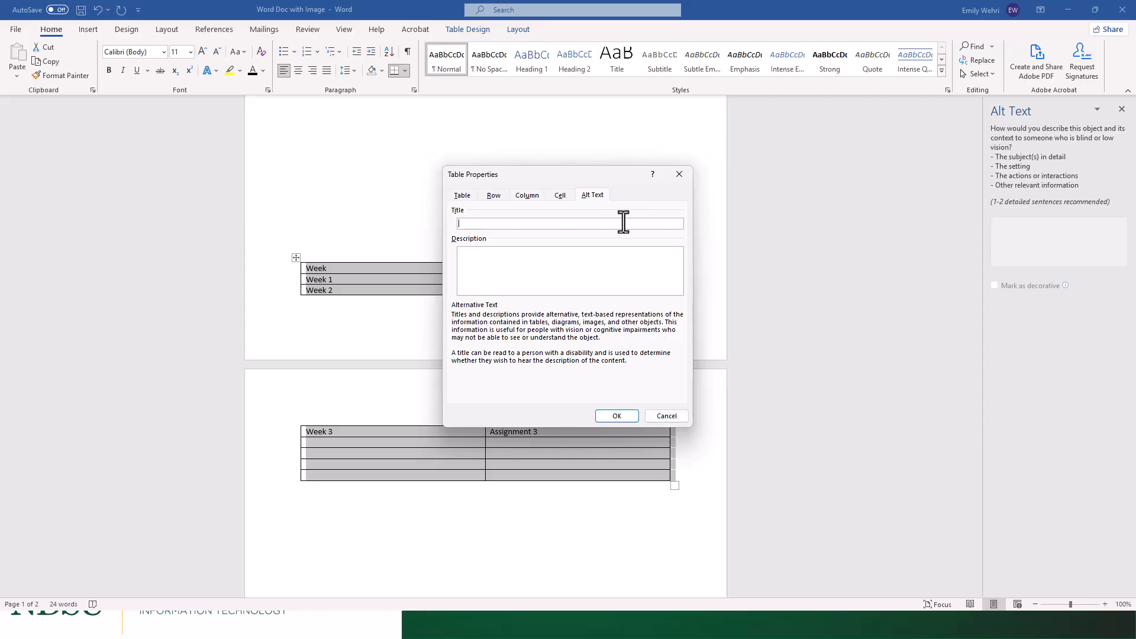
pyautogui.write('Weekly Assignments')
# Step: Set the table's alt text description to "Weekly assignments for Communications 261" and apply the table properties
pyautogui.press('Tab')
pyautogui.write('WQ')
pyautogui.press('BackSpace')
pyautogui.write('eekly fssignments for Communicati')
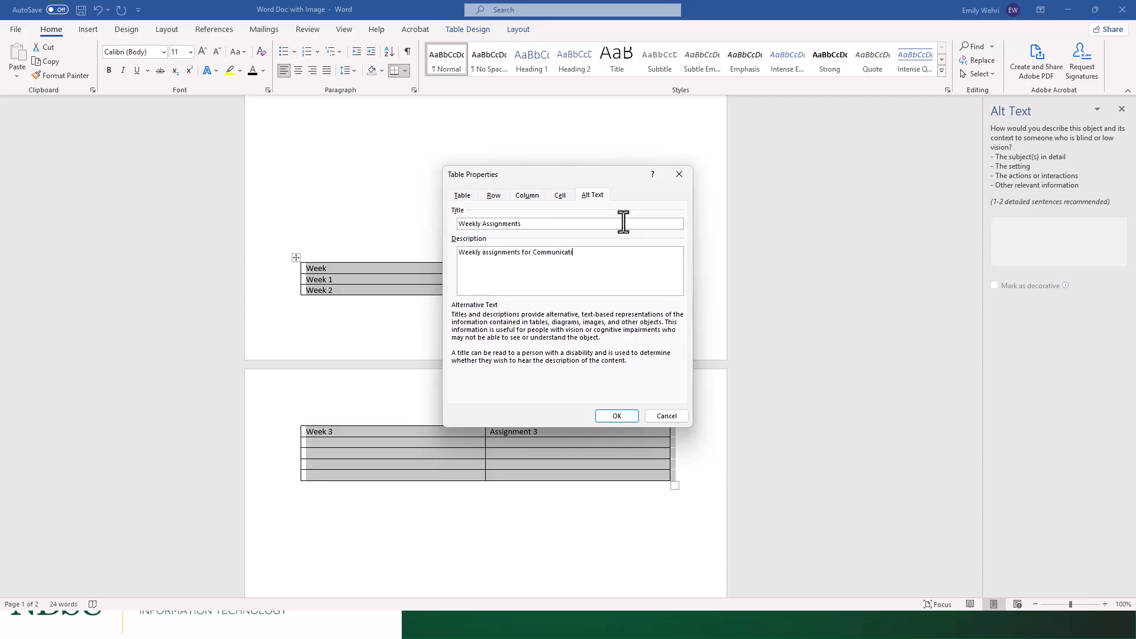
pyautogui.write('ons 150')
pyautogui.press('BackSpace')
pyautogui.press('BackSpace')
pyautogui.press('BackSpace')
pyautogui.write('261')
pyautogui.click(616, 416)
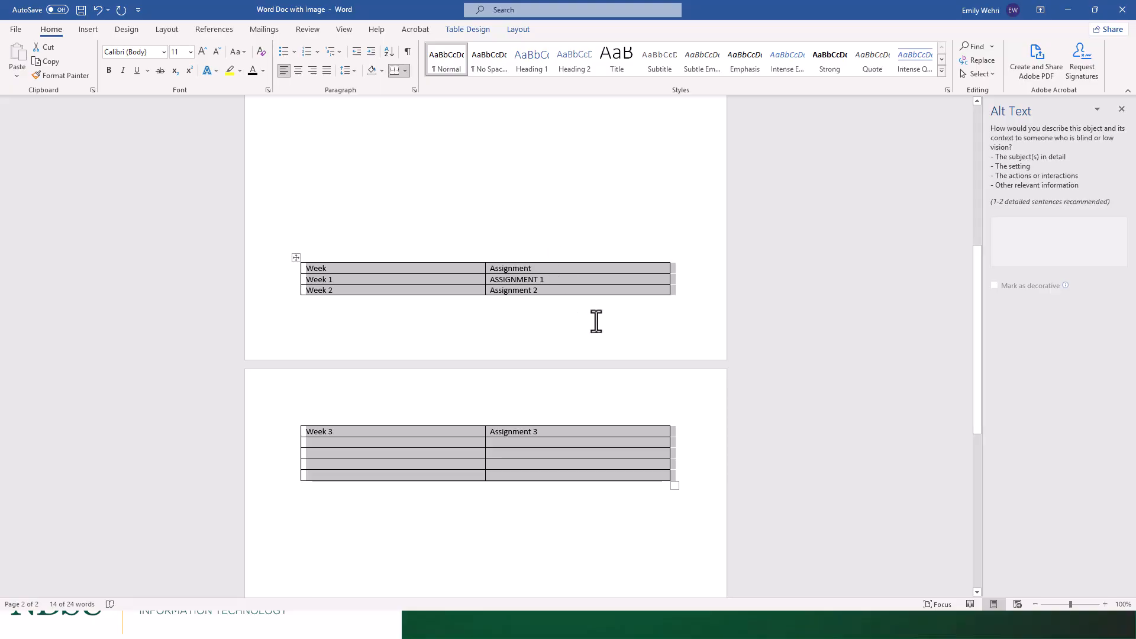
# Step: Set the table's "Week" and "Assignment" header row to repeat on every page
pyautogui.click(552, 256)
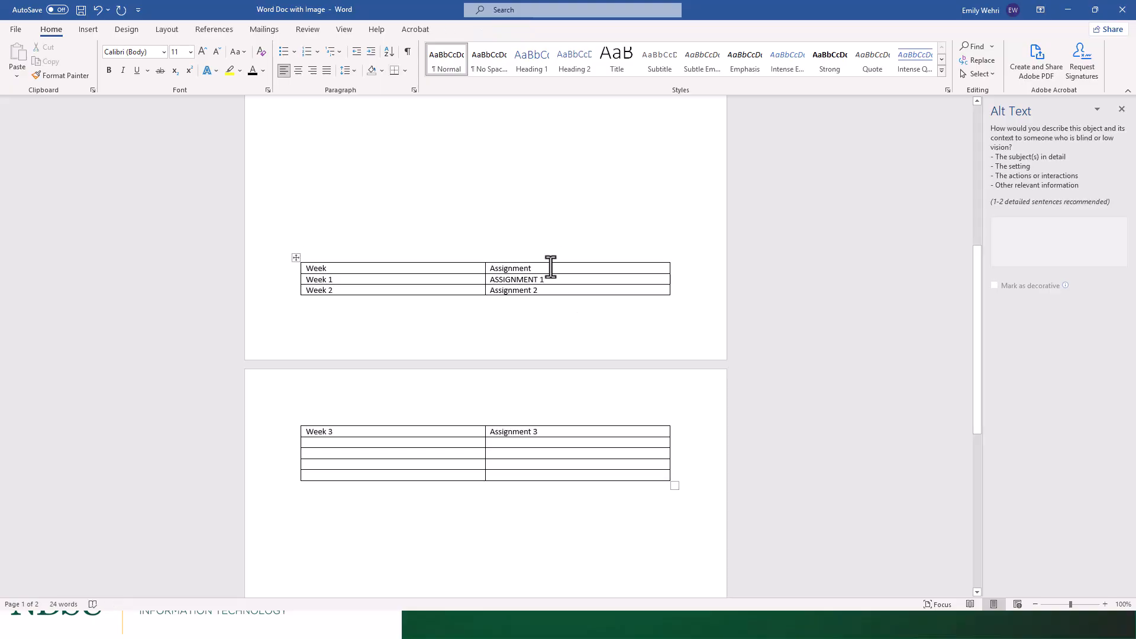
pyautogui.moveTo(540, 267); pyautogui.dragTo(385, 268)
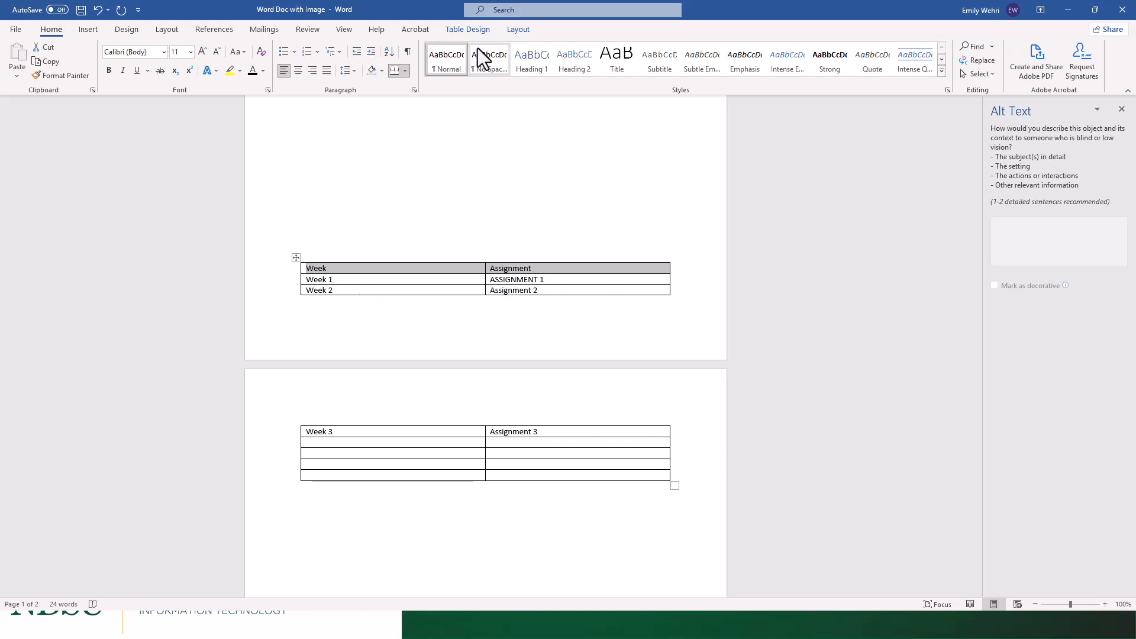
pyautogui.click(472, 31)
pyautogui.click(518, 30)
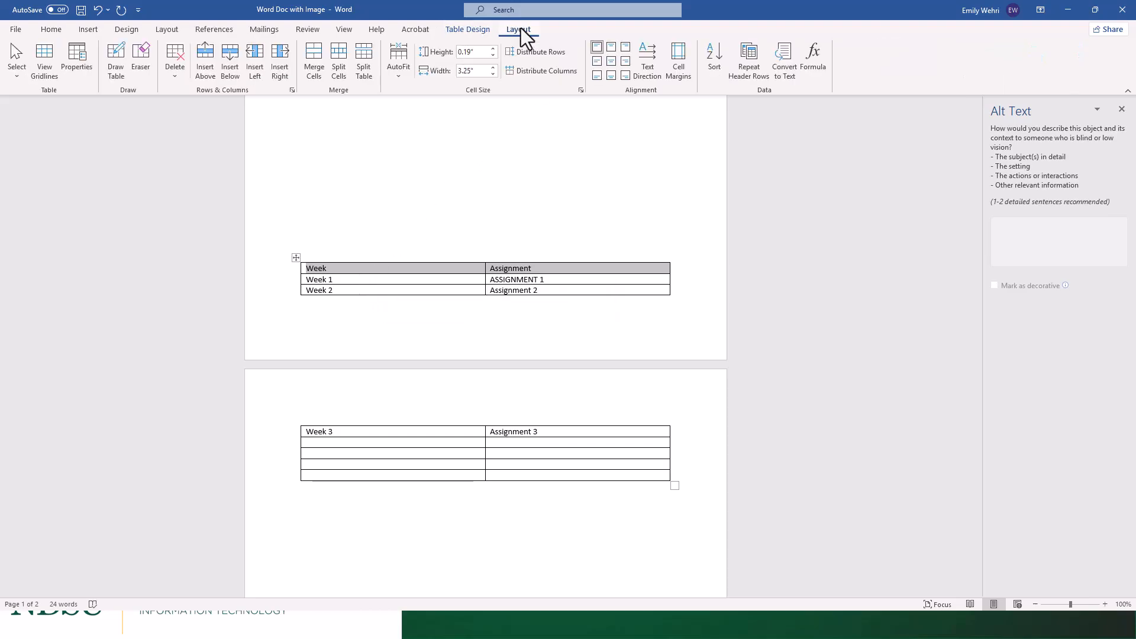
pyautogui.click(747, 52)
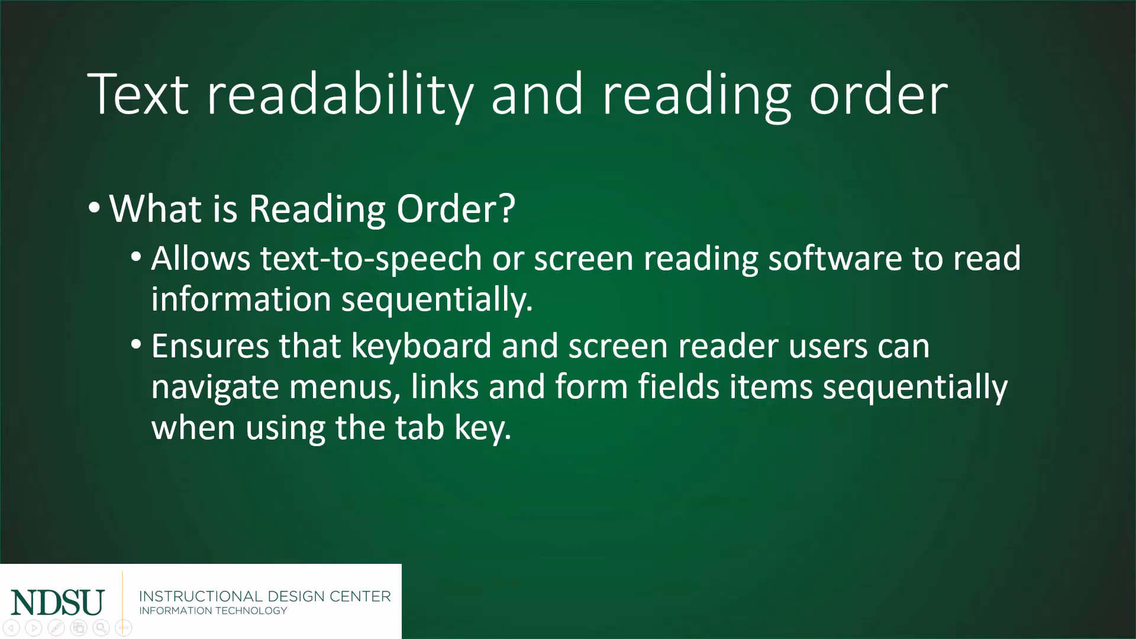
# Step: Open "Word Doc with Image" in Word, set the gate photo's wrapping to In Front of Text, and move it down over the table
pyautogui.hotkey('alt', 'Tab')
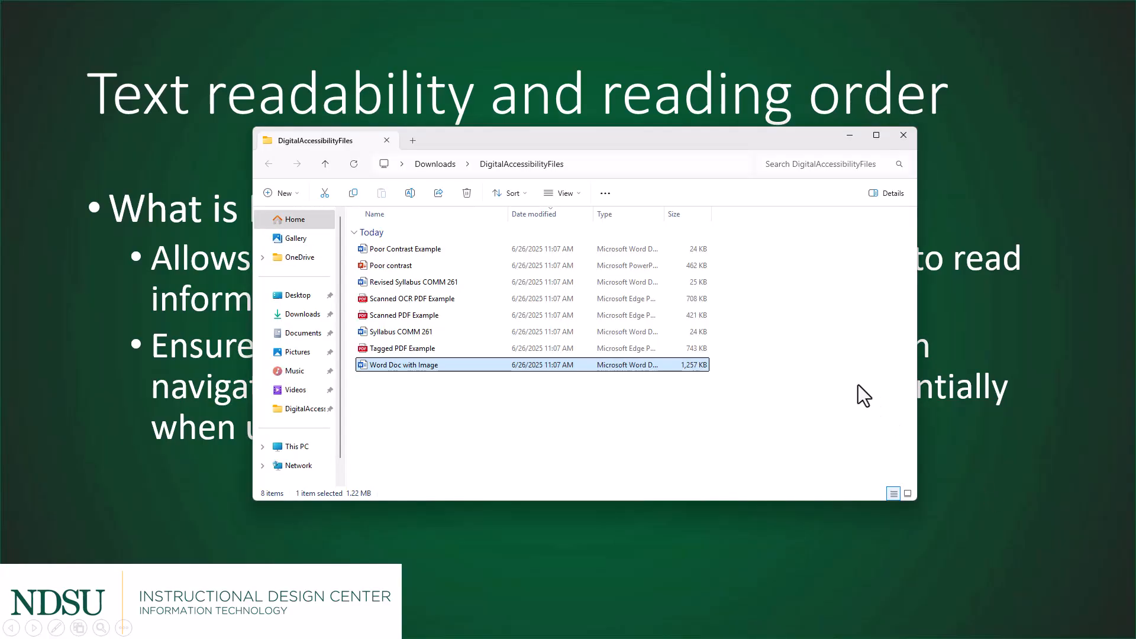
pyautogui.doubleClick(517, 358)
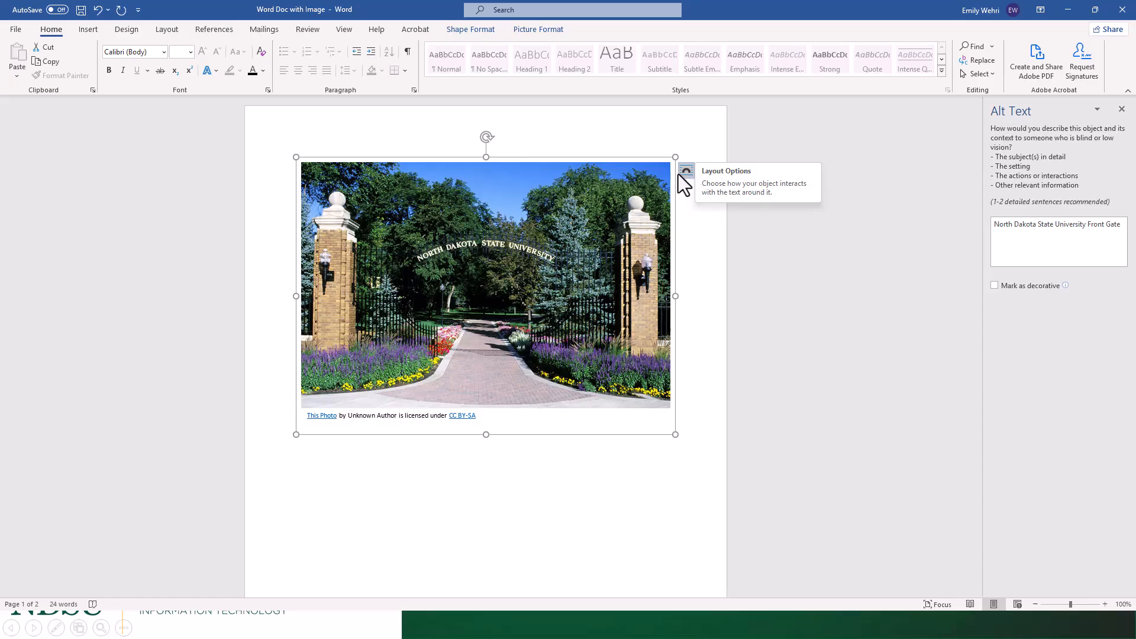
pyautogui.click(684, 171)
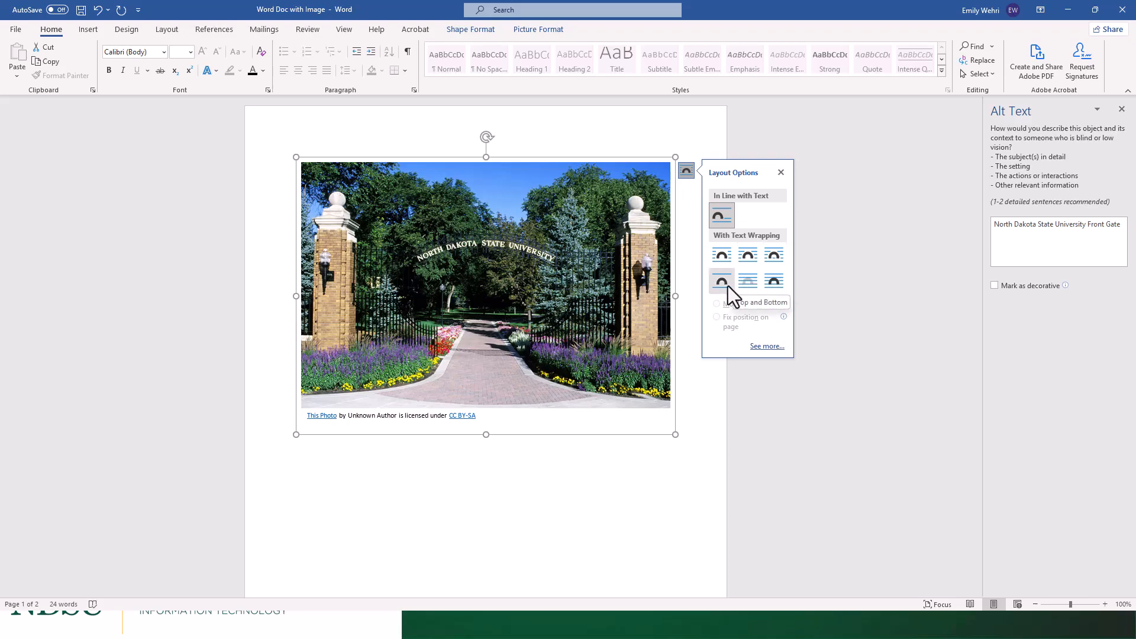
pyautogui.click(771, 281)
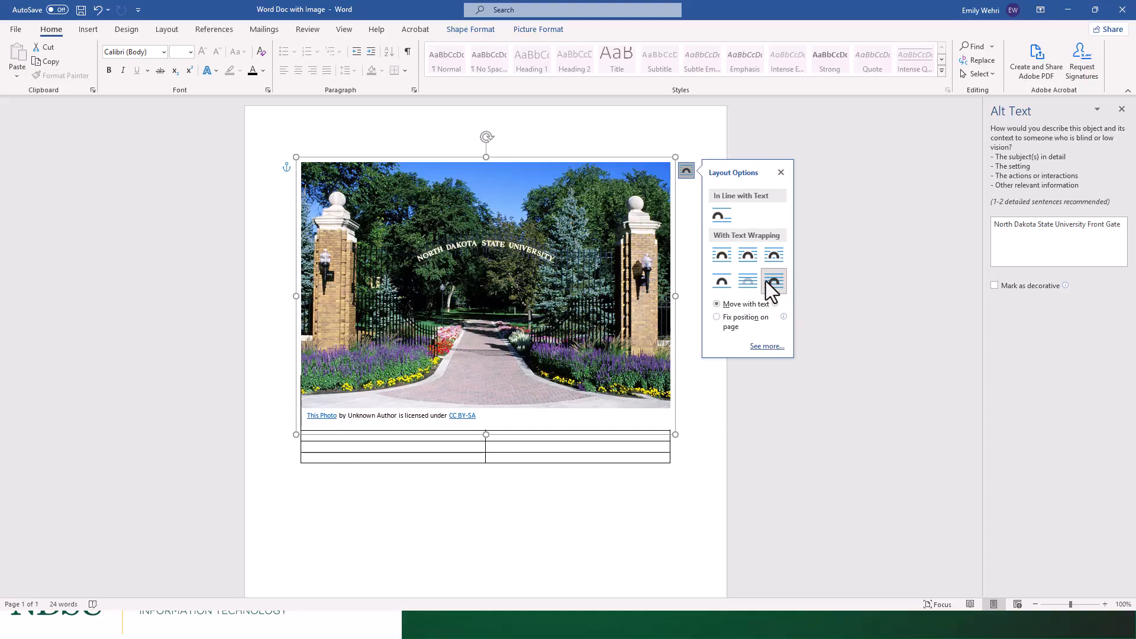
pyautogui.moveTo(516, 275); pyautogui.dragTo(535, 511)
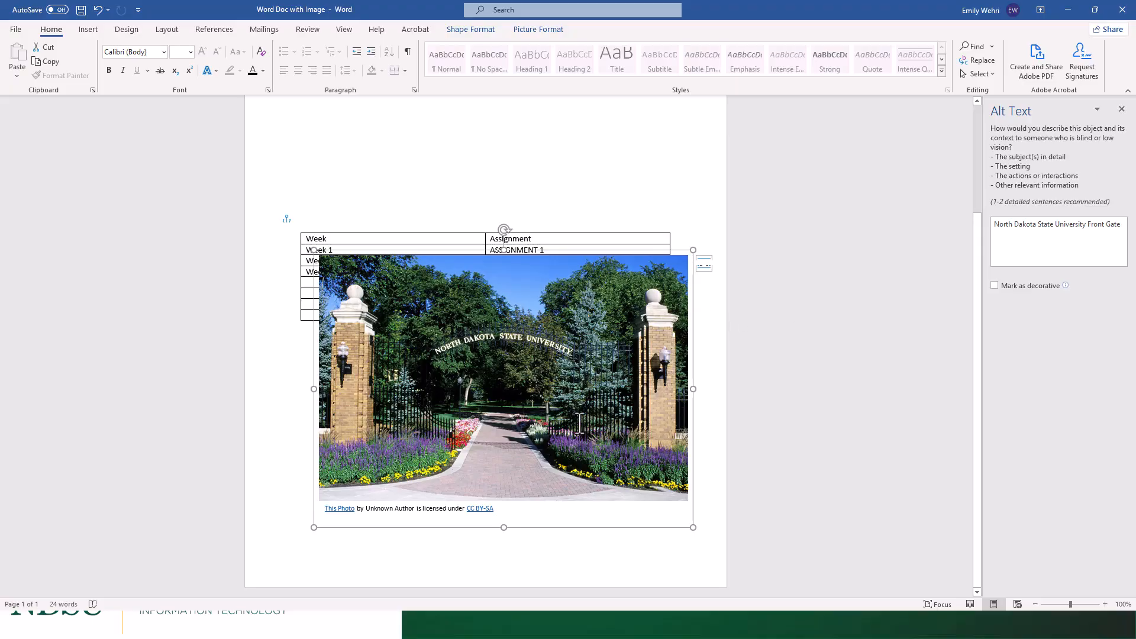
pyautogui.moveTo(579, 423); pyautogui.dragTo(544, 347)
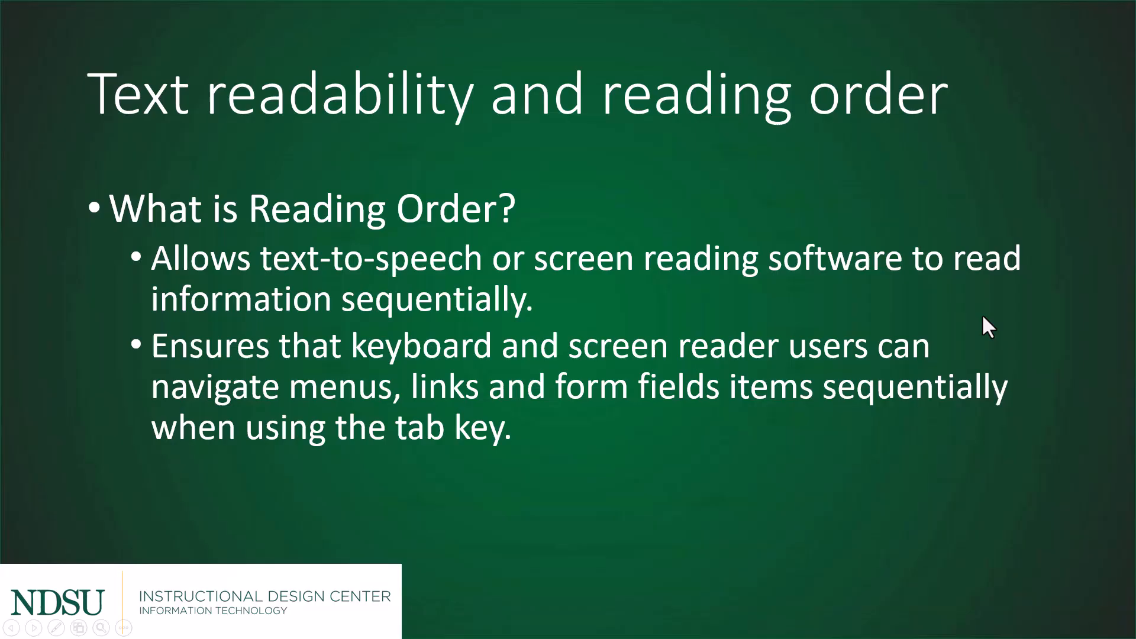